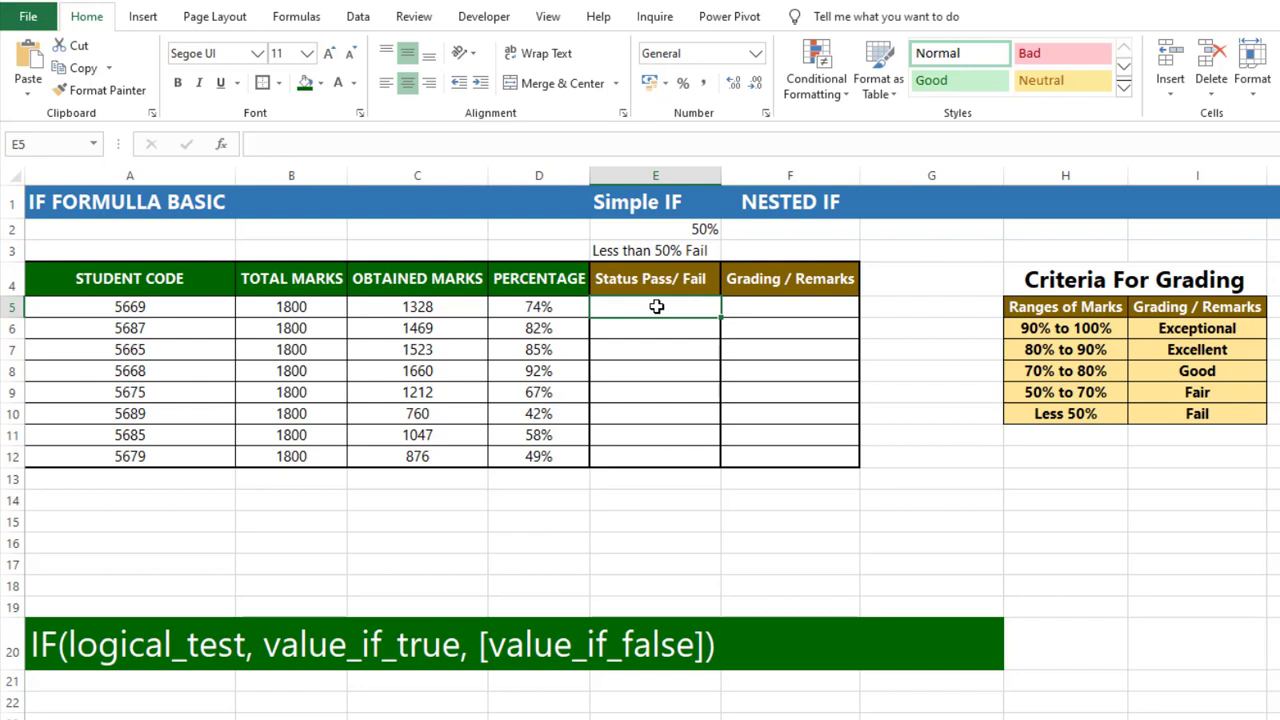
Begin an IF formula in E5 that tests whether the percentage in D5 is greater than the absolute reference $E$2
text(=if)
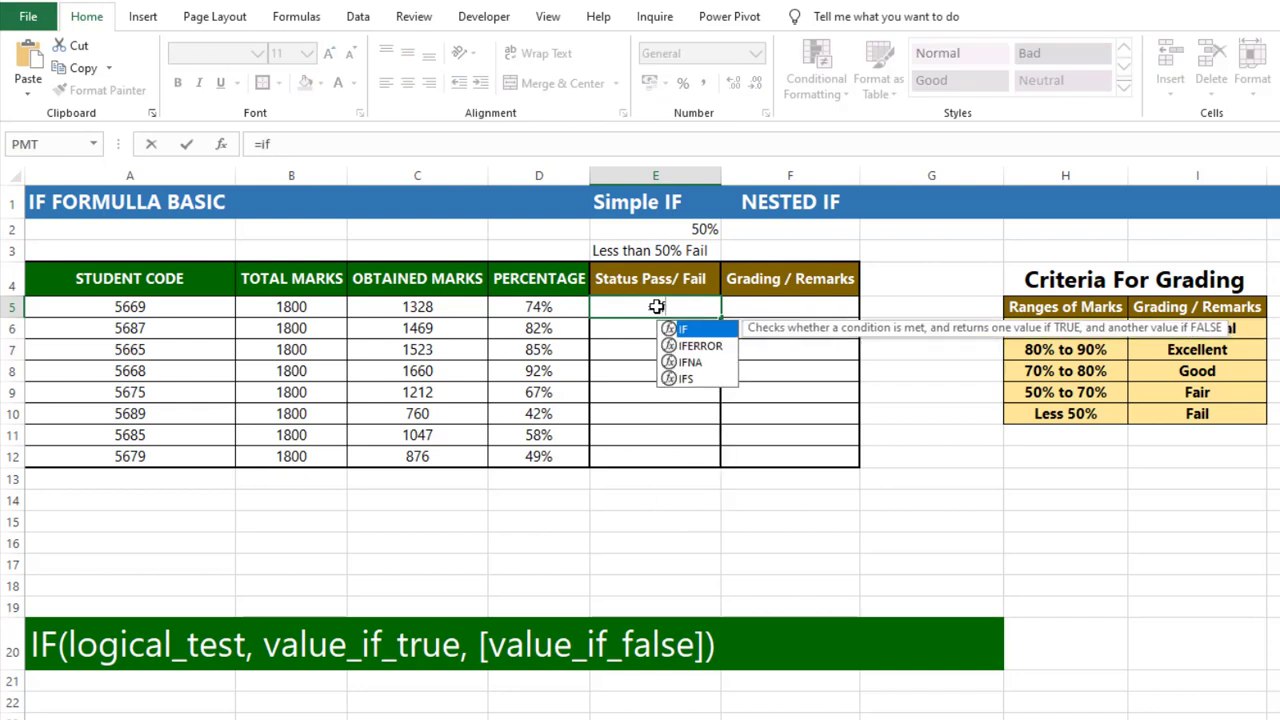
text(()
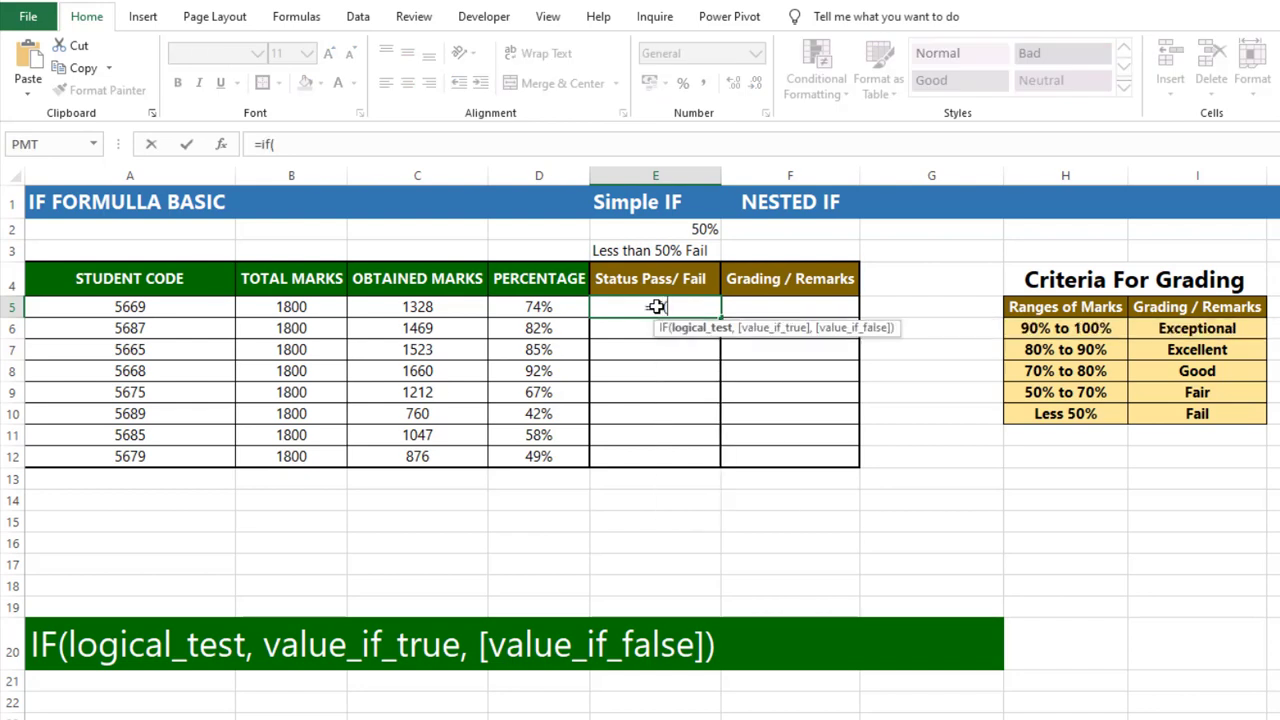
click(553, 307)
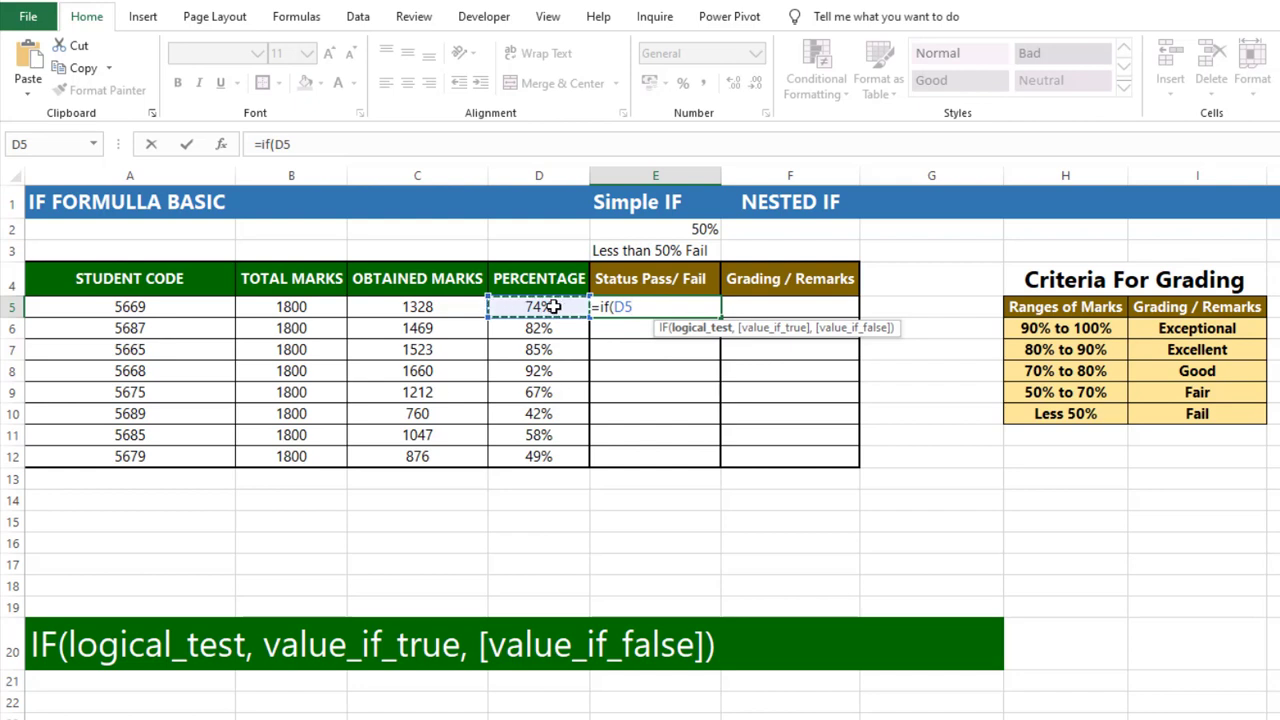
text(>)
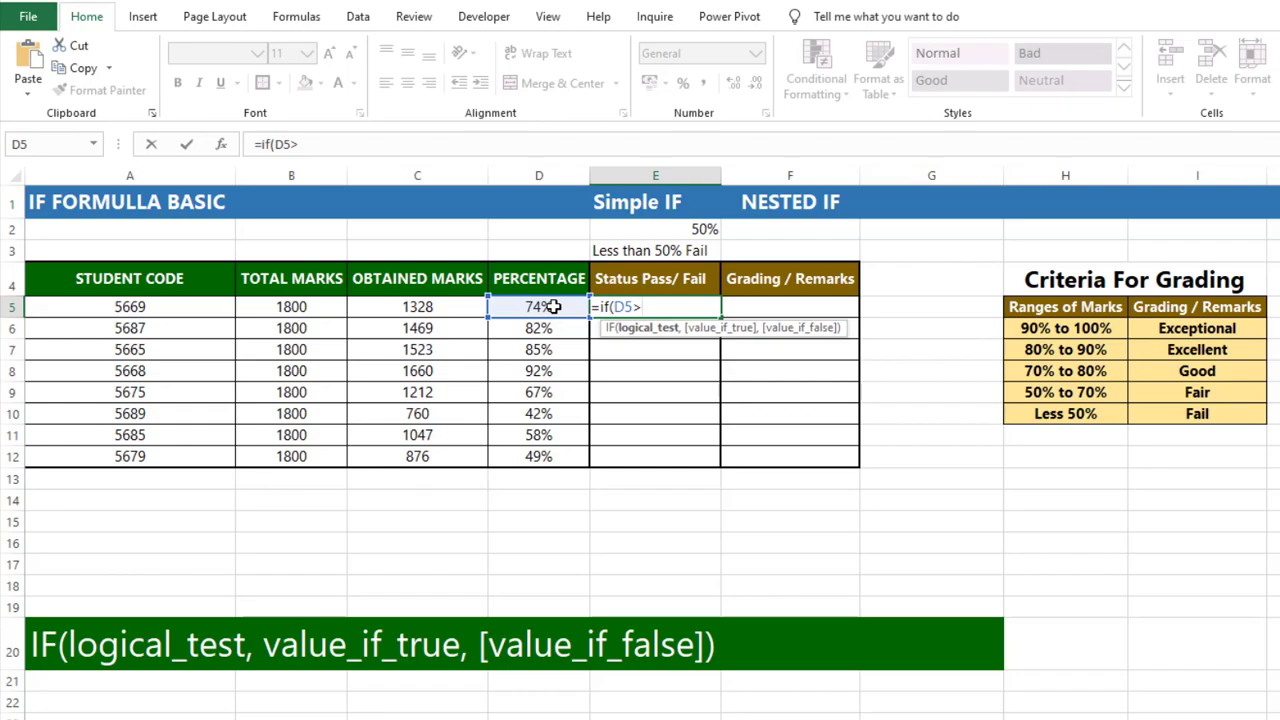
click(655, 231)
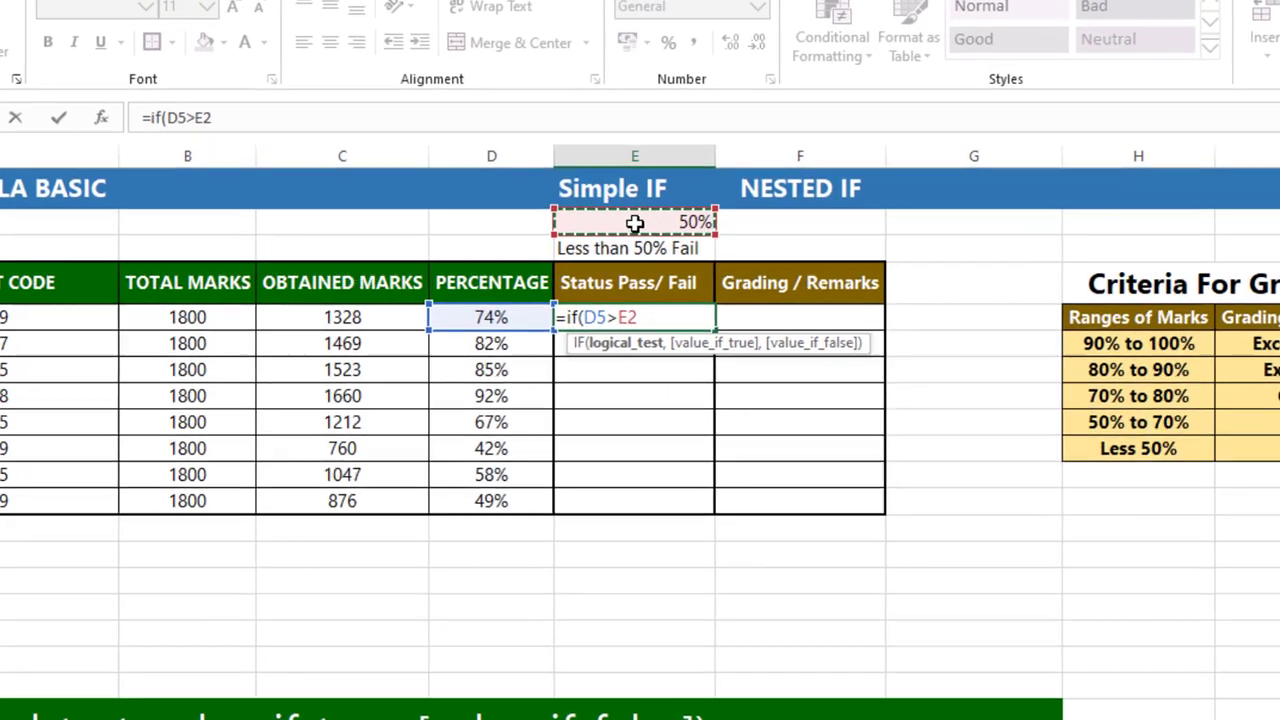
key(F4)
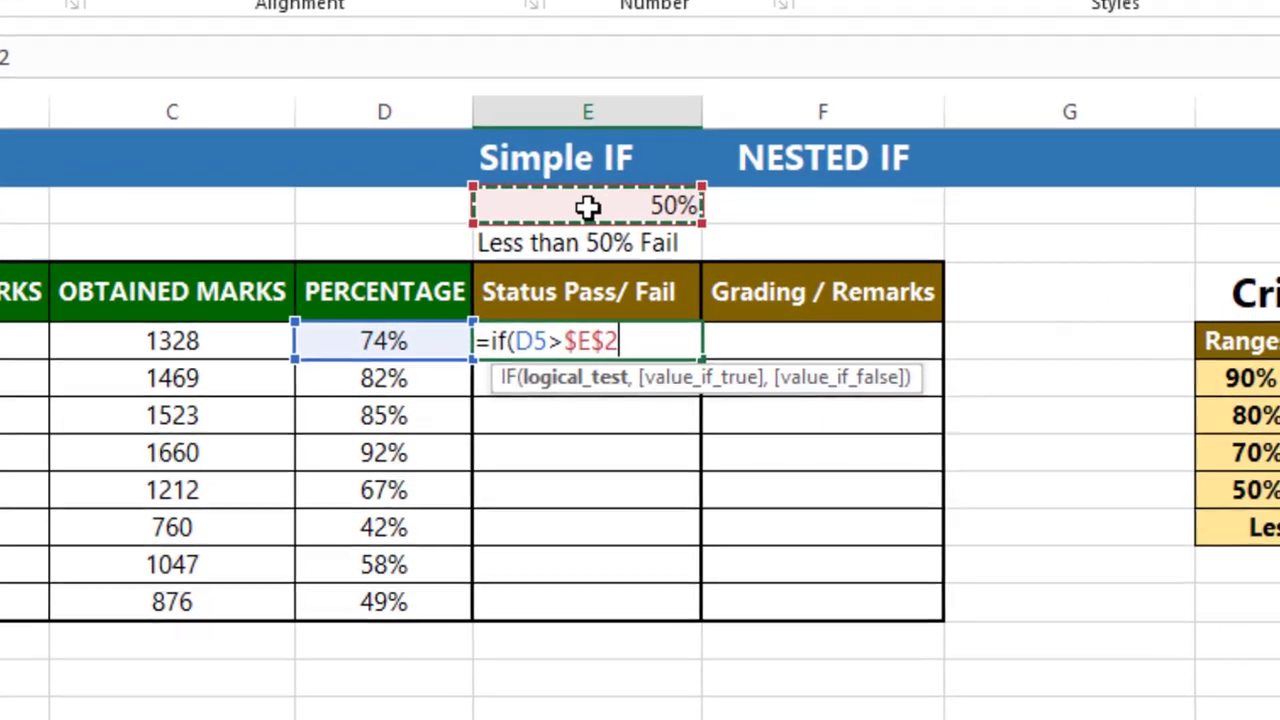
text(,)
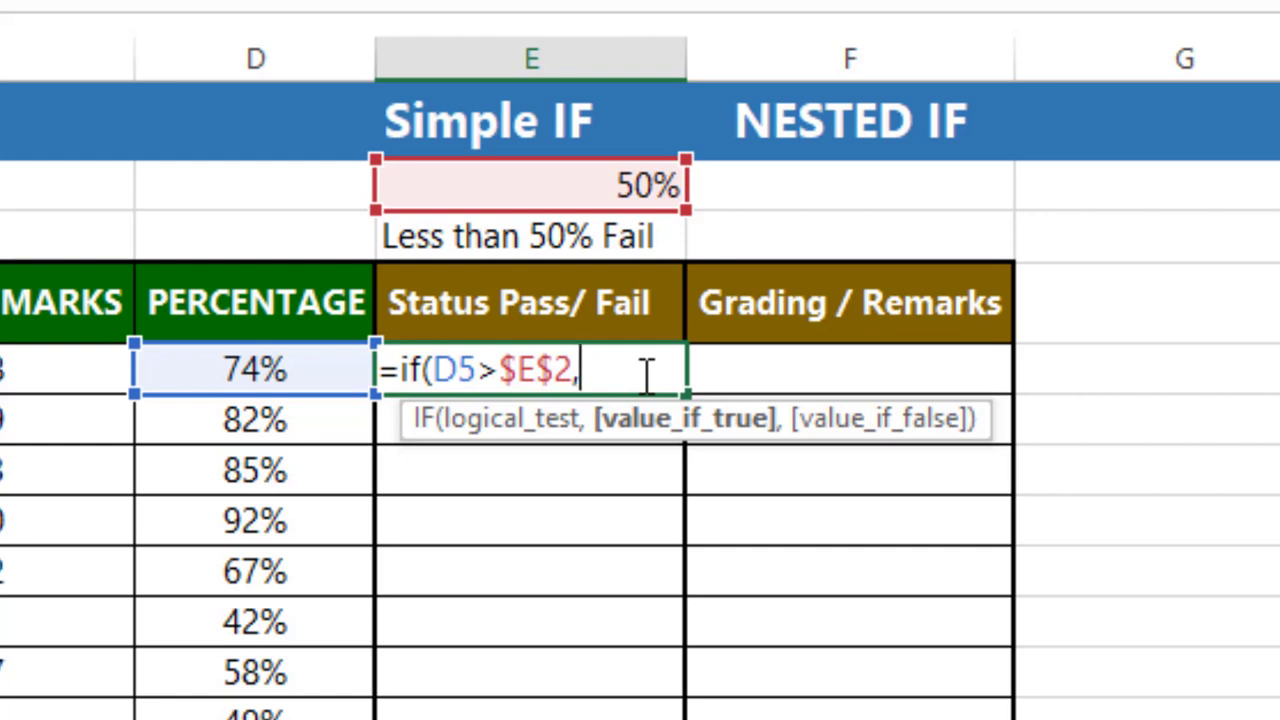
Complete the E5 formula so it returns "PASS" when the test is true and "FAIL" when it is false
text("PASS)
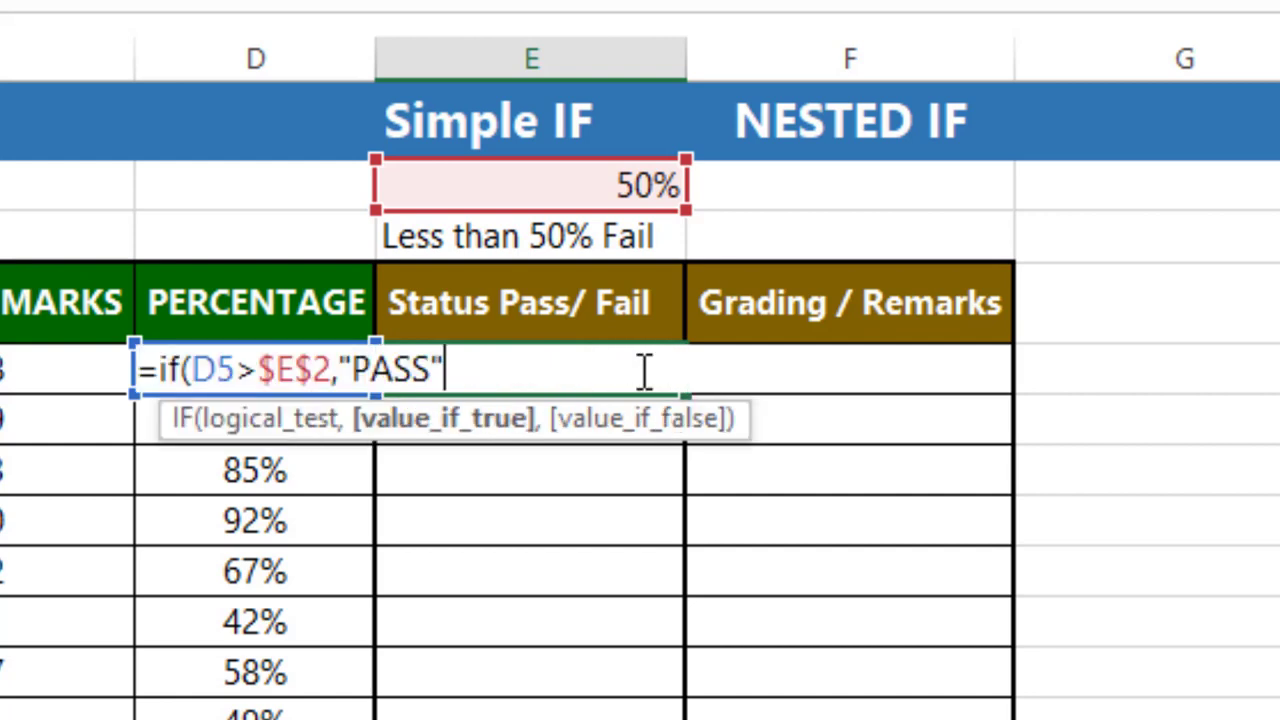
text(",)
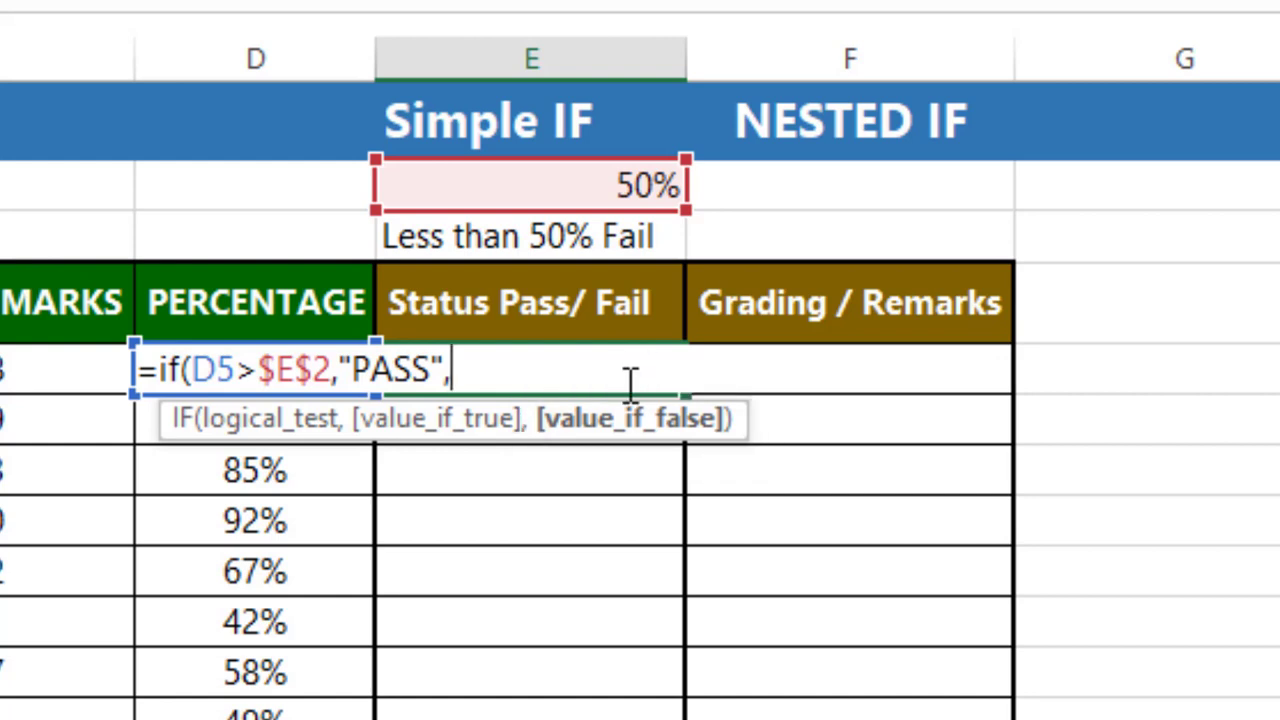
text("FA)
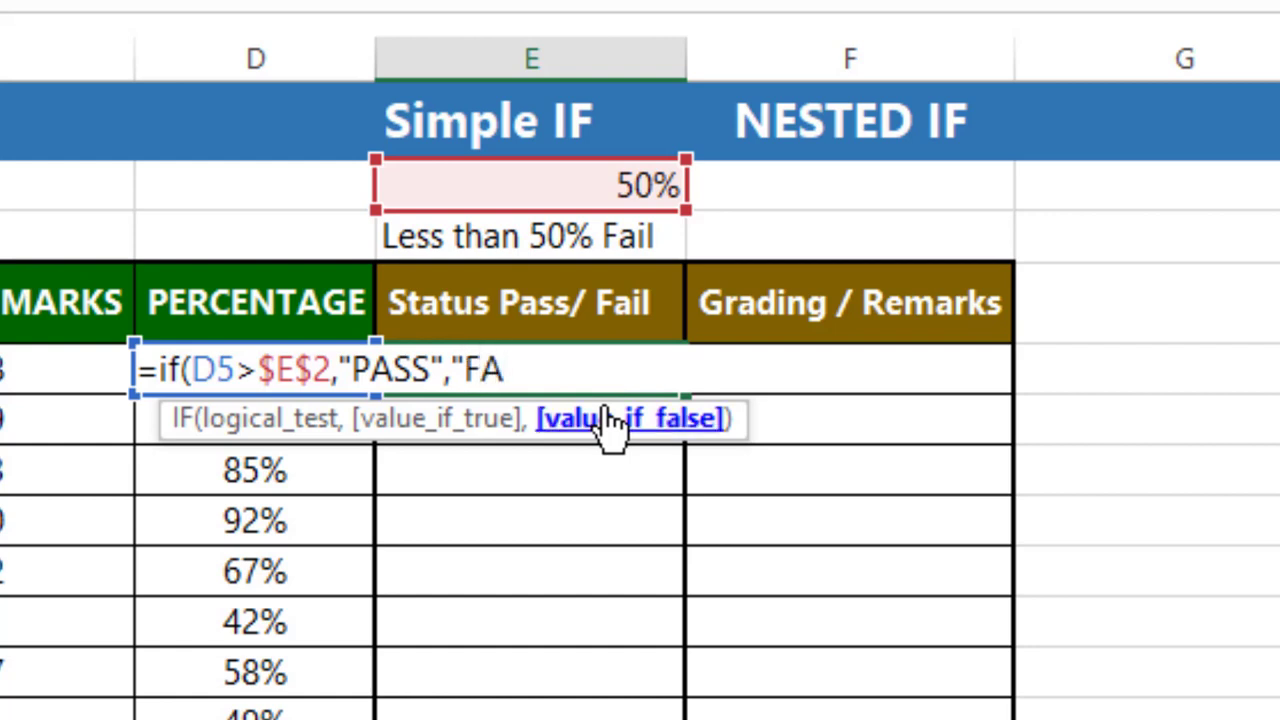
key(BackSpace)
text(AIL")
text())
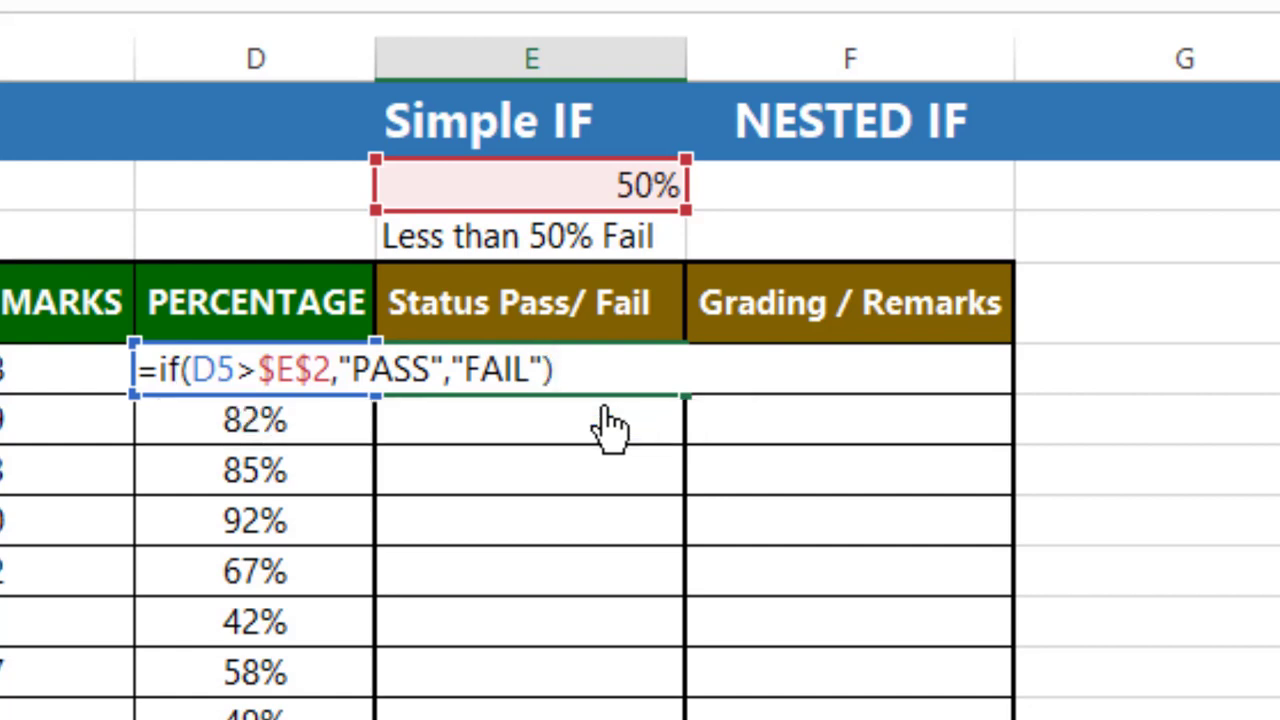
key(Return)
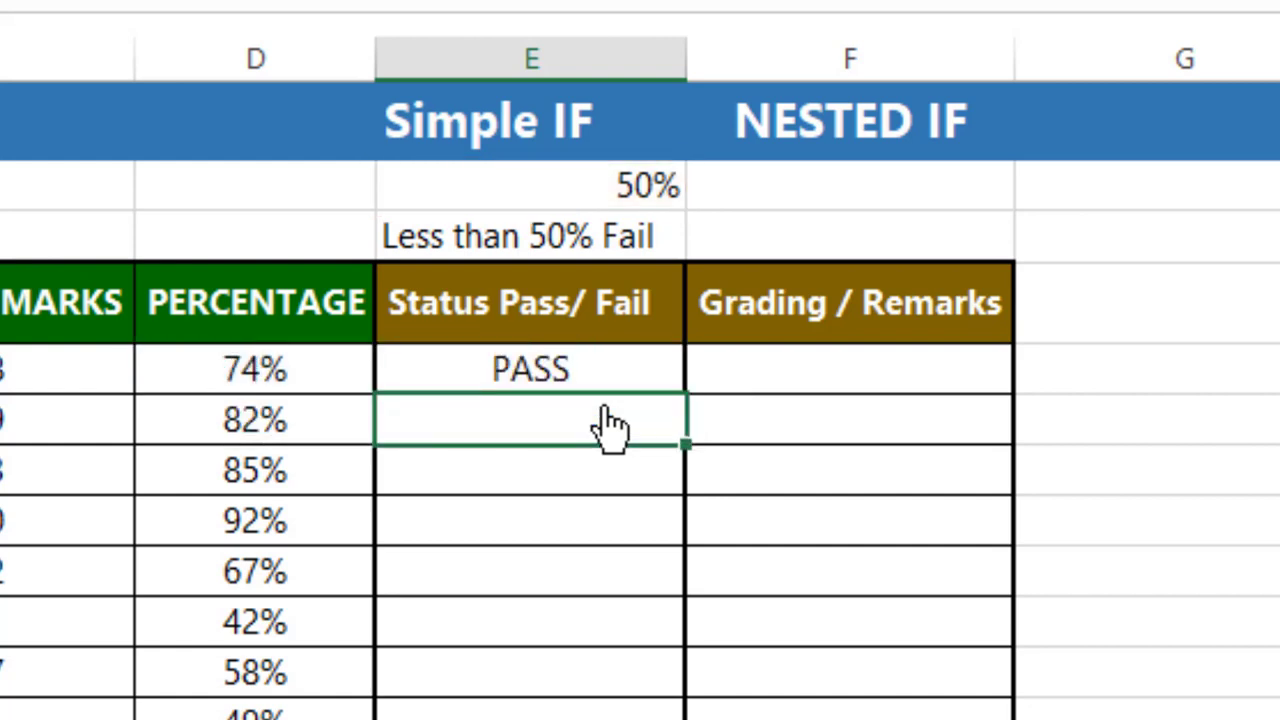
Copy the pass/fail formula from E5 into E6:E12 for the remaining students
key(Left)
key(Up)
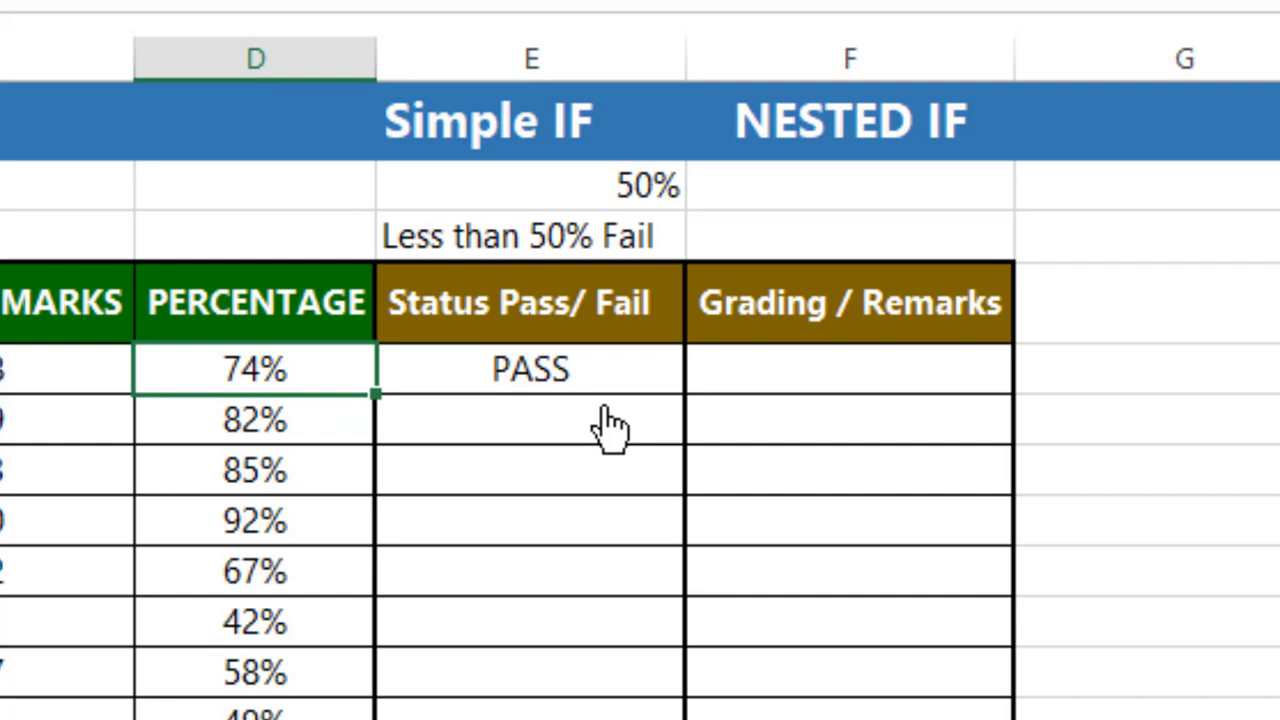
key(Right)
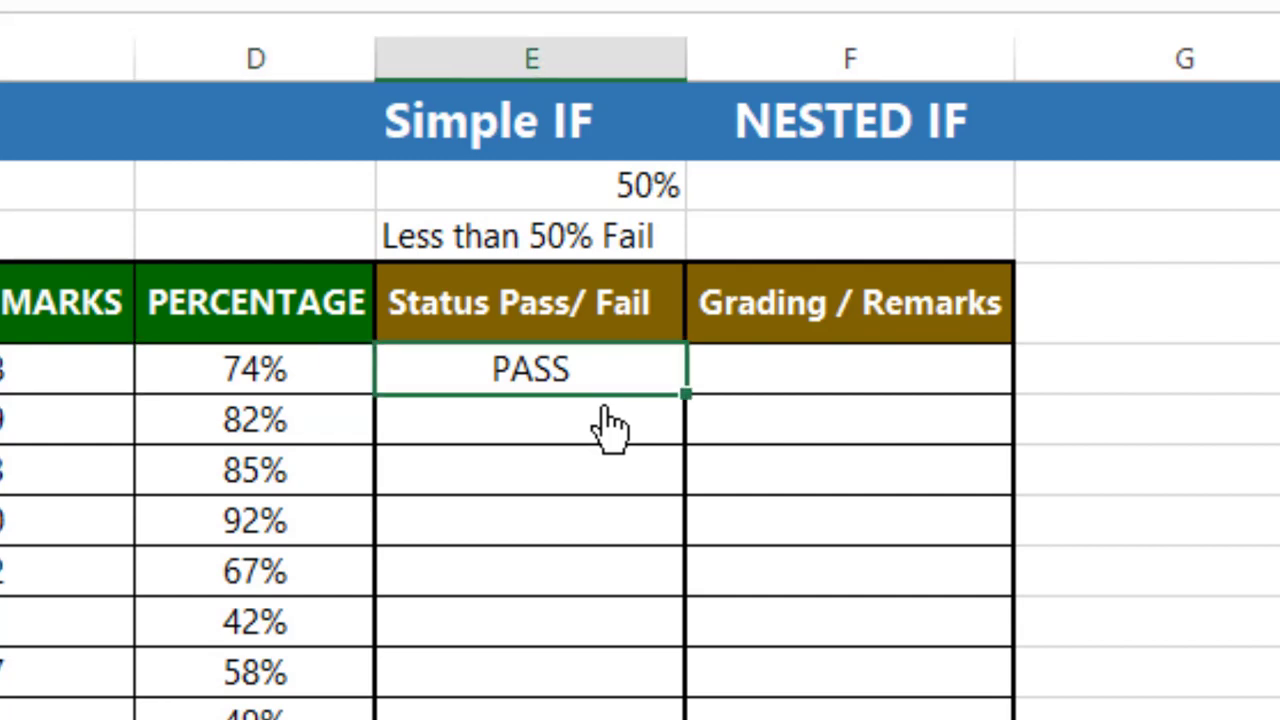
key(ctrl+c)
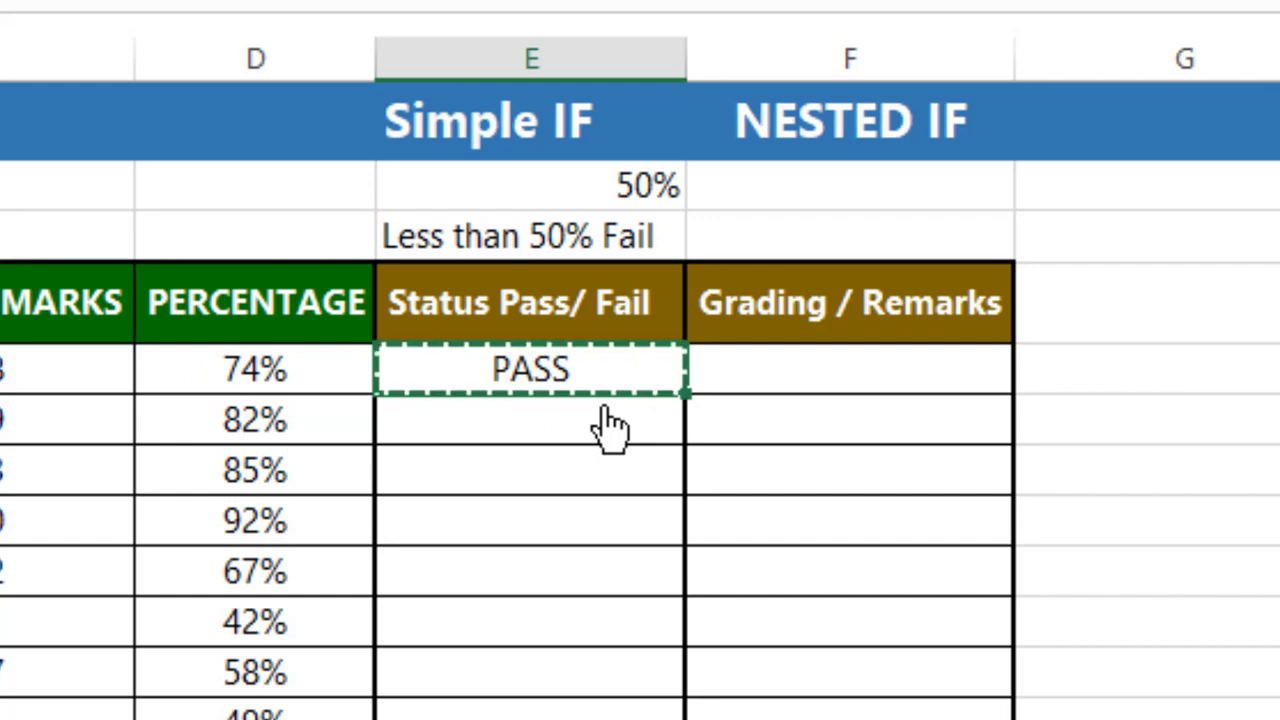
key(Down)
key(shift+Down)
key(shift+Down)
key(shift+Down)
key(shift+Down)
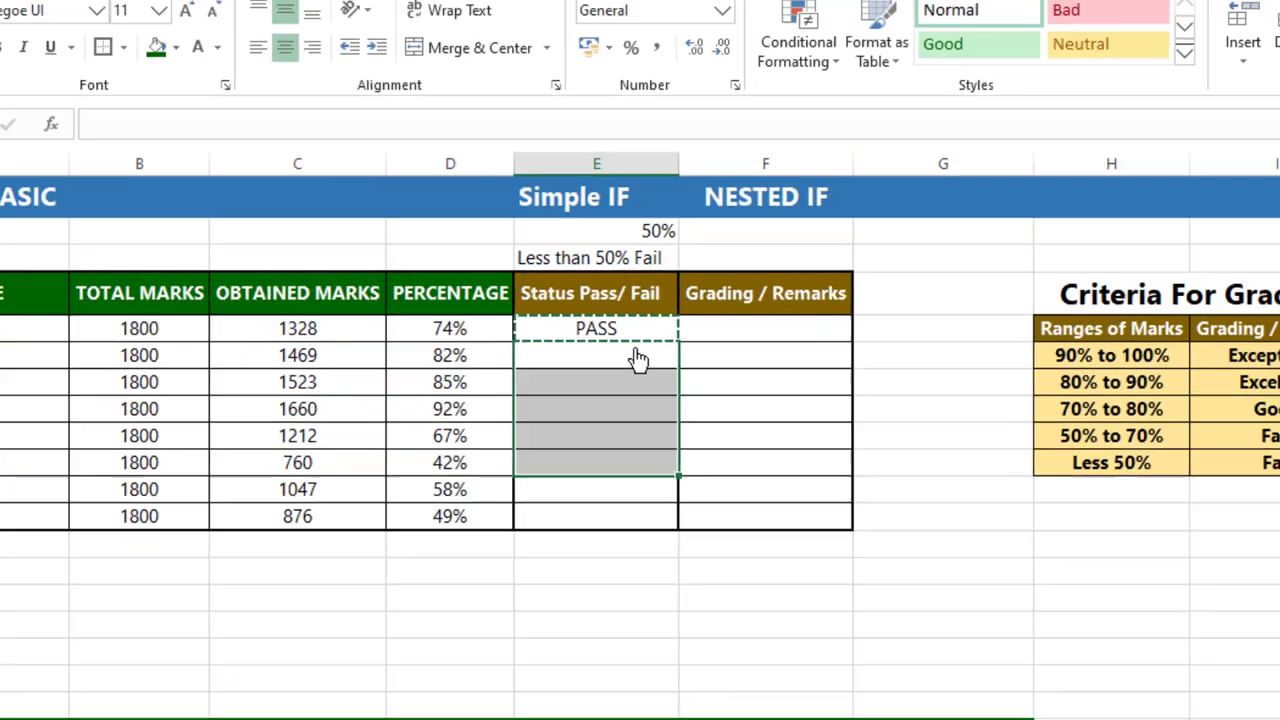
key(shift+Down)
key(shift+Down)
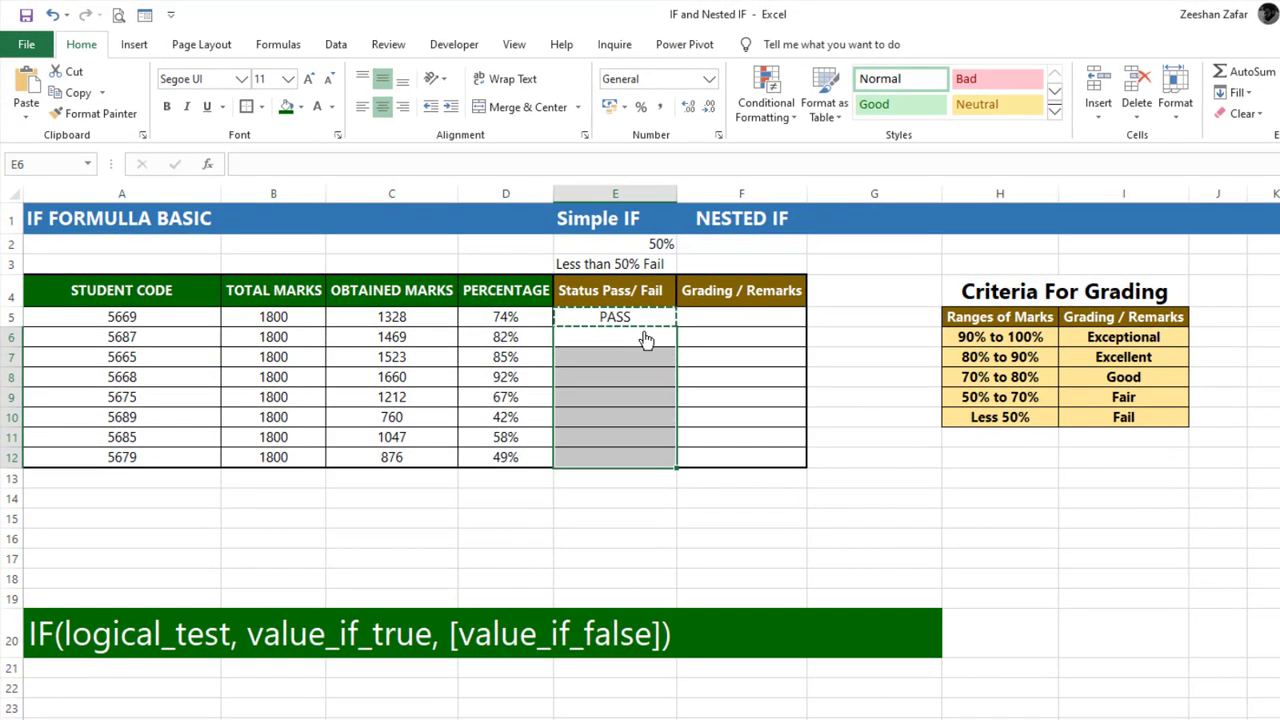
key(ctrl+v)
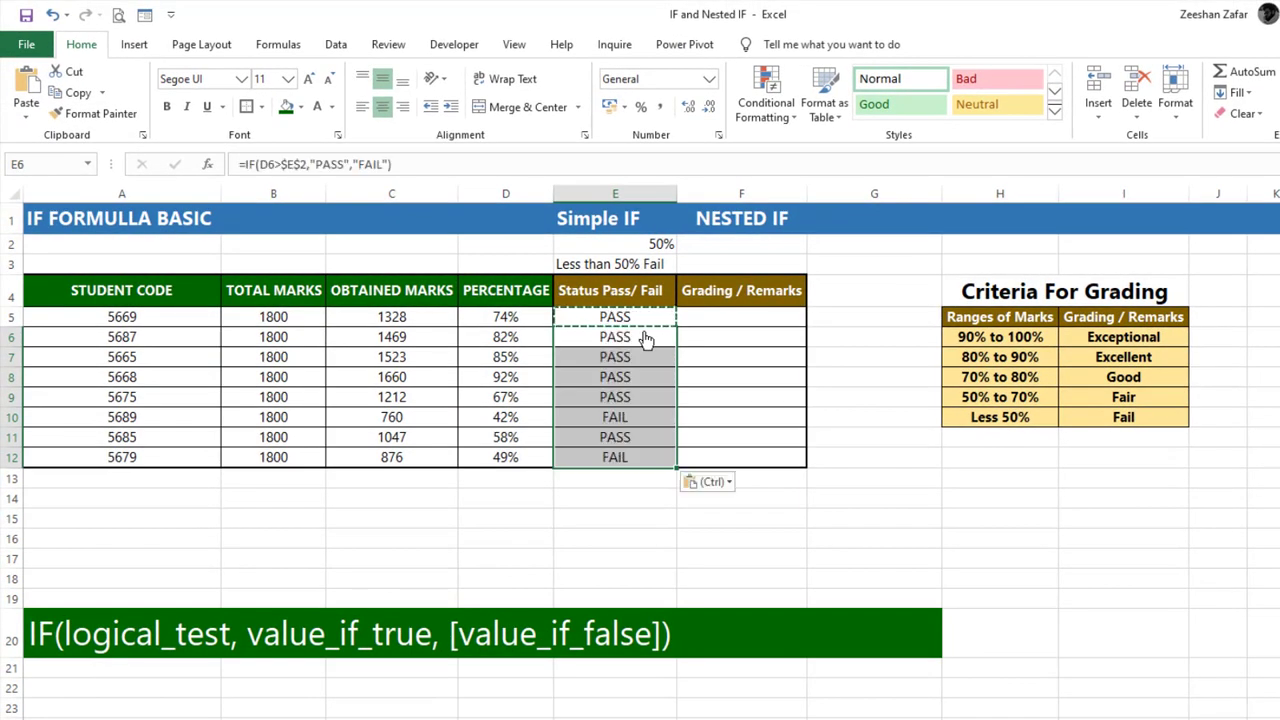
key(Escape)
Examine the Status Pass/ Fail results and their formulas down column E, especially rows 10 to 12
key(Down)
key(Down)
key(Down)
key(Down)
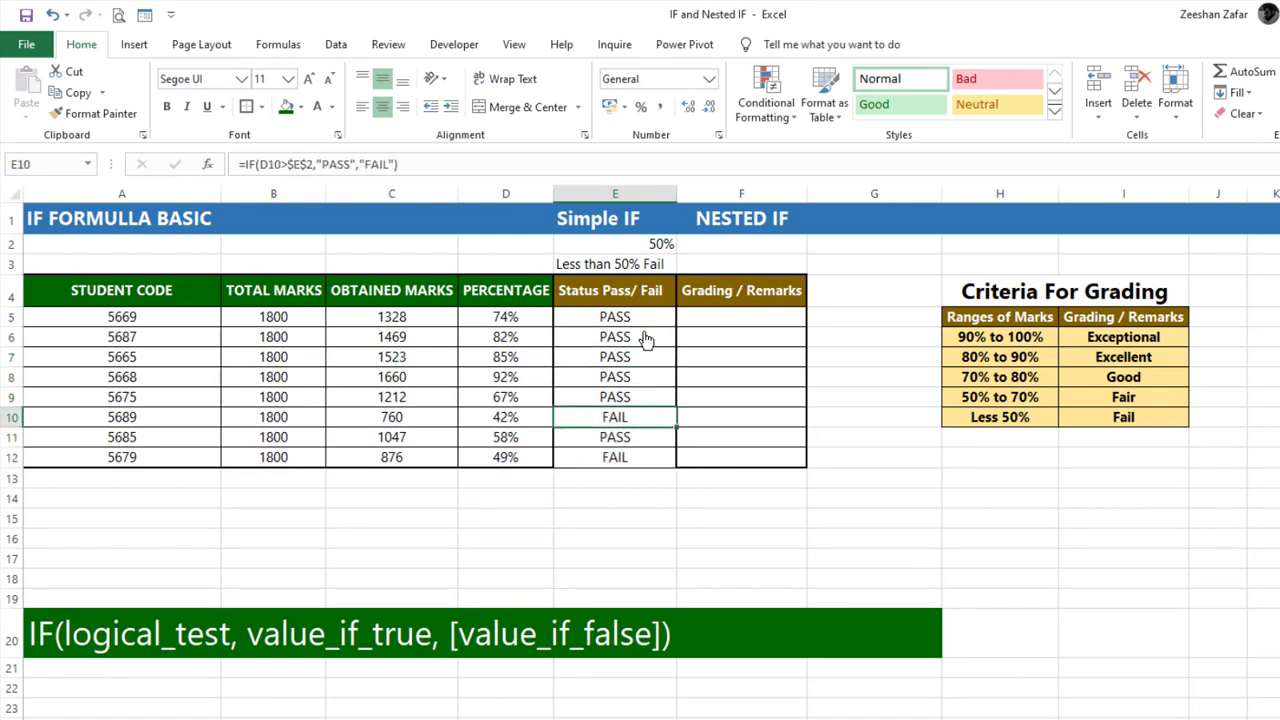
key(Down)
key(Down)
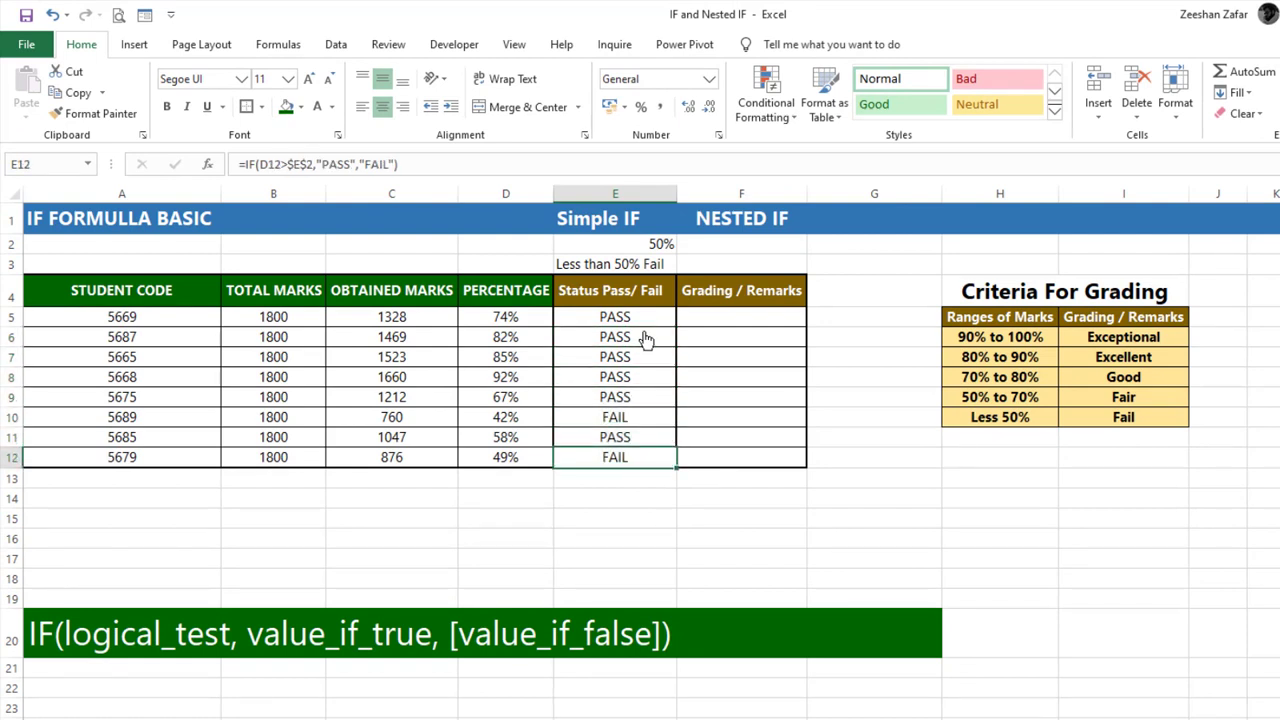
key(Up)
key(Up)
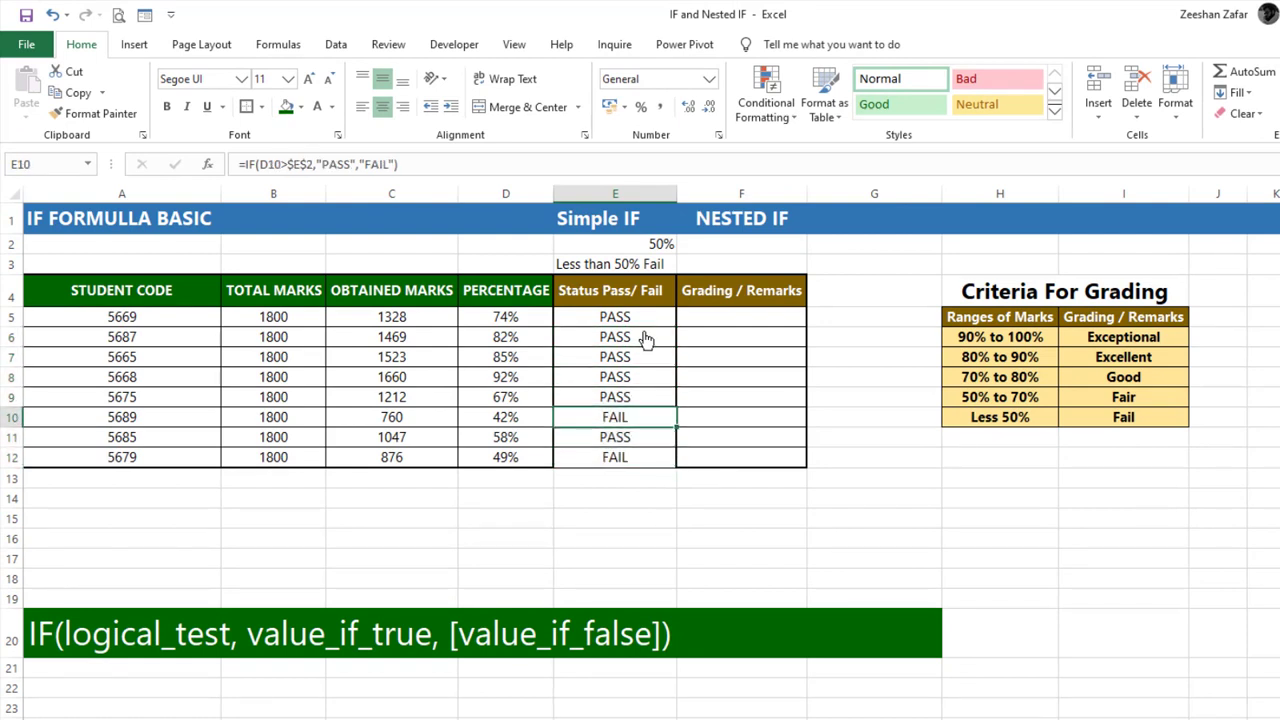
key(Down)
key(Up)
key(Down)
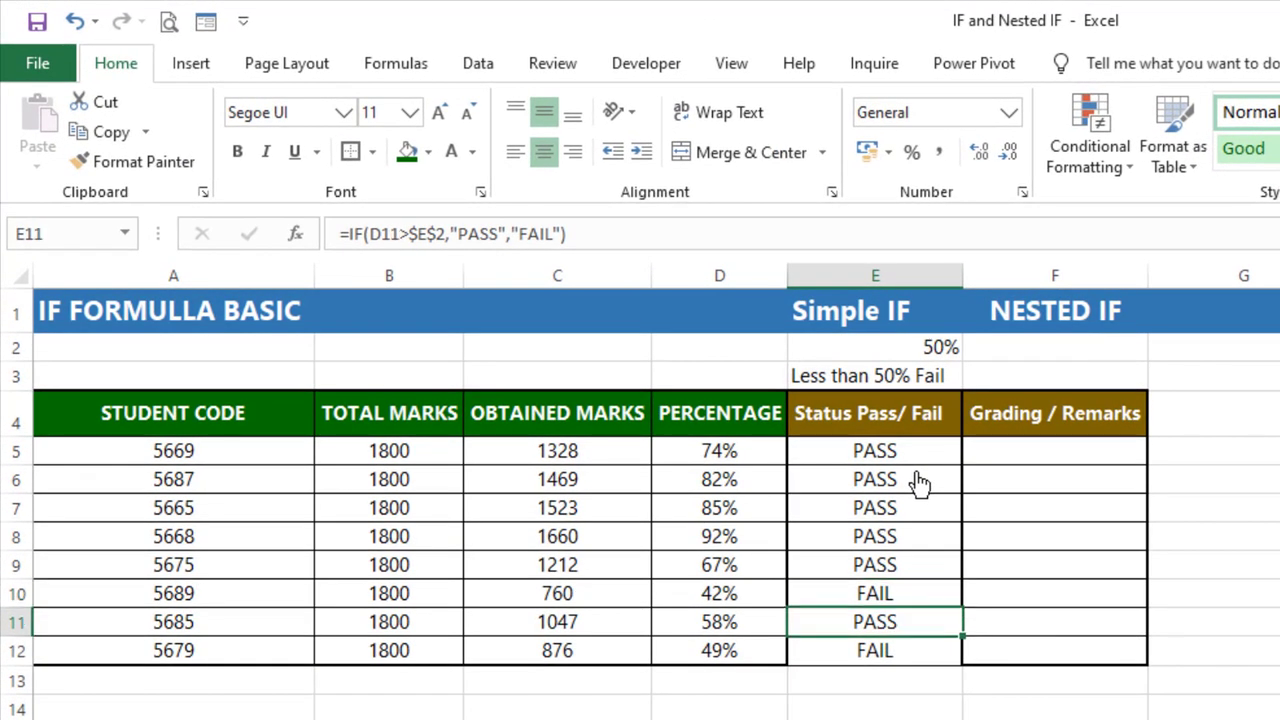
key(Up)
key(Down)
key(Down)
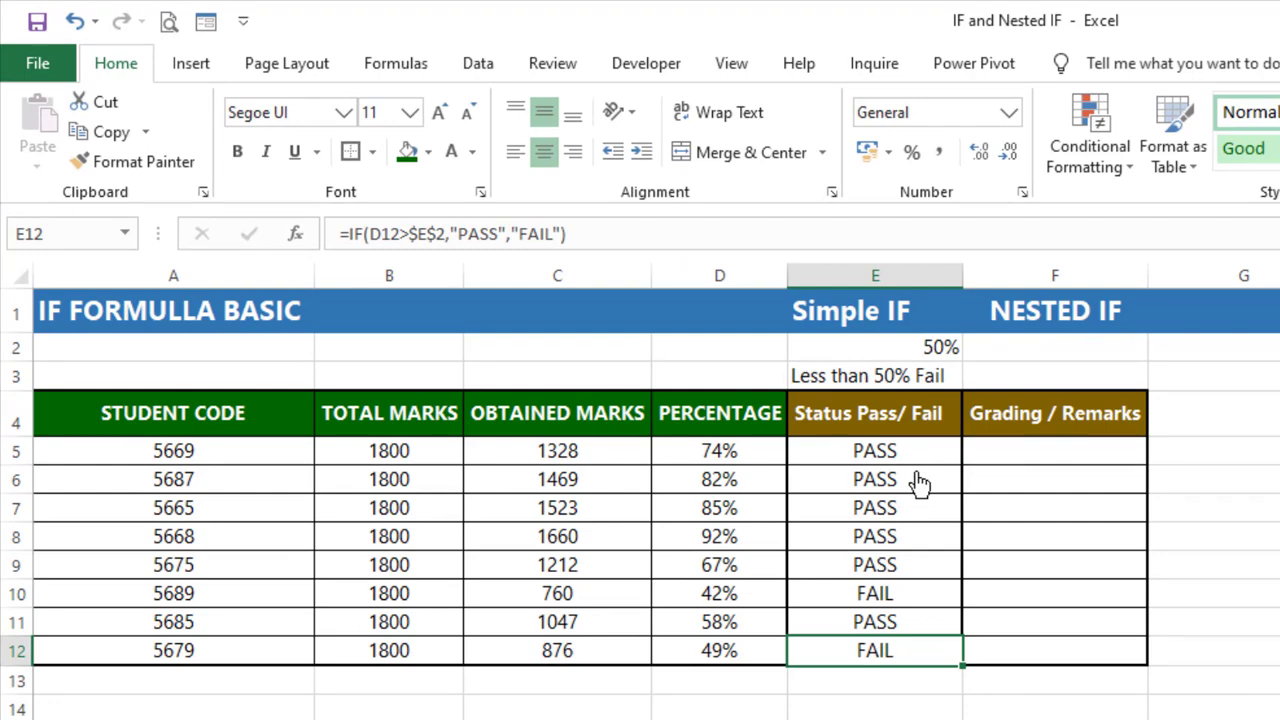
key(Up)
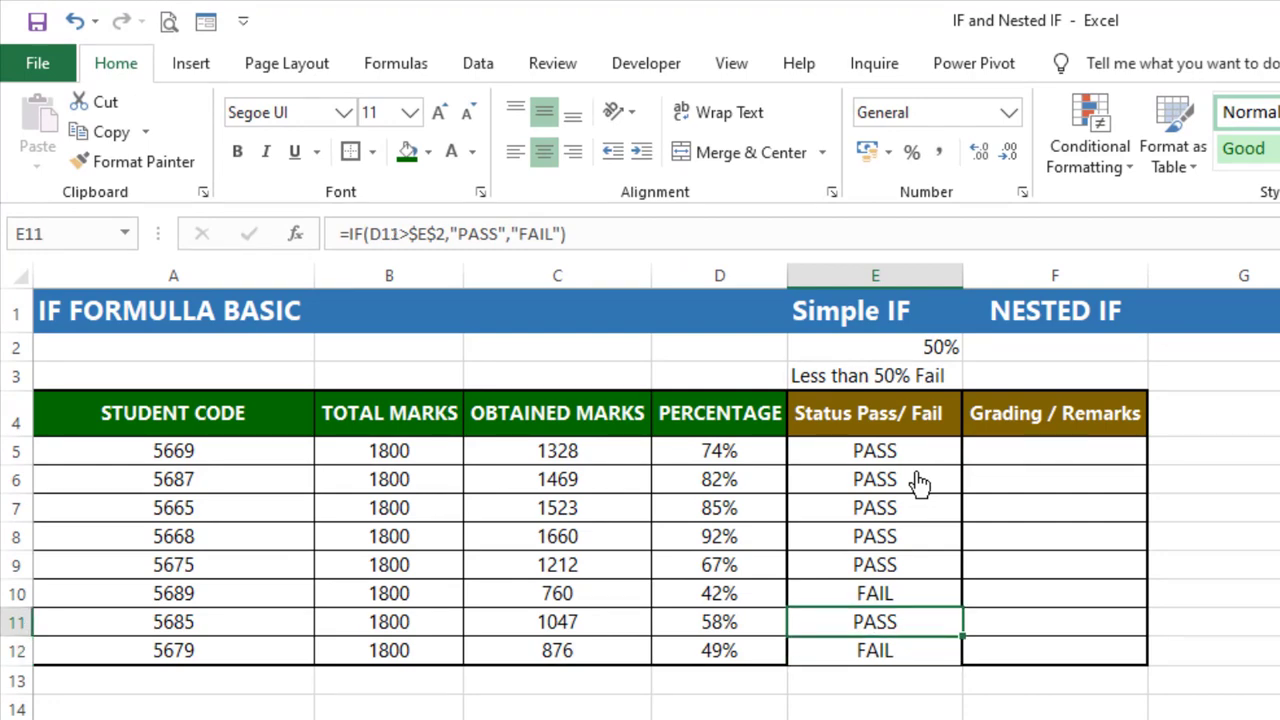
key(Up)
key(Up)
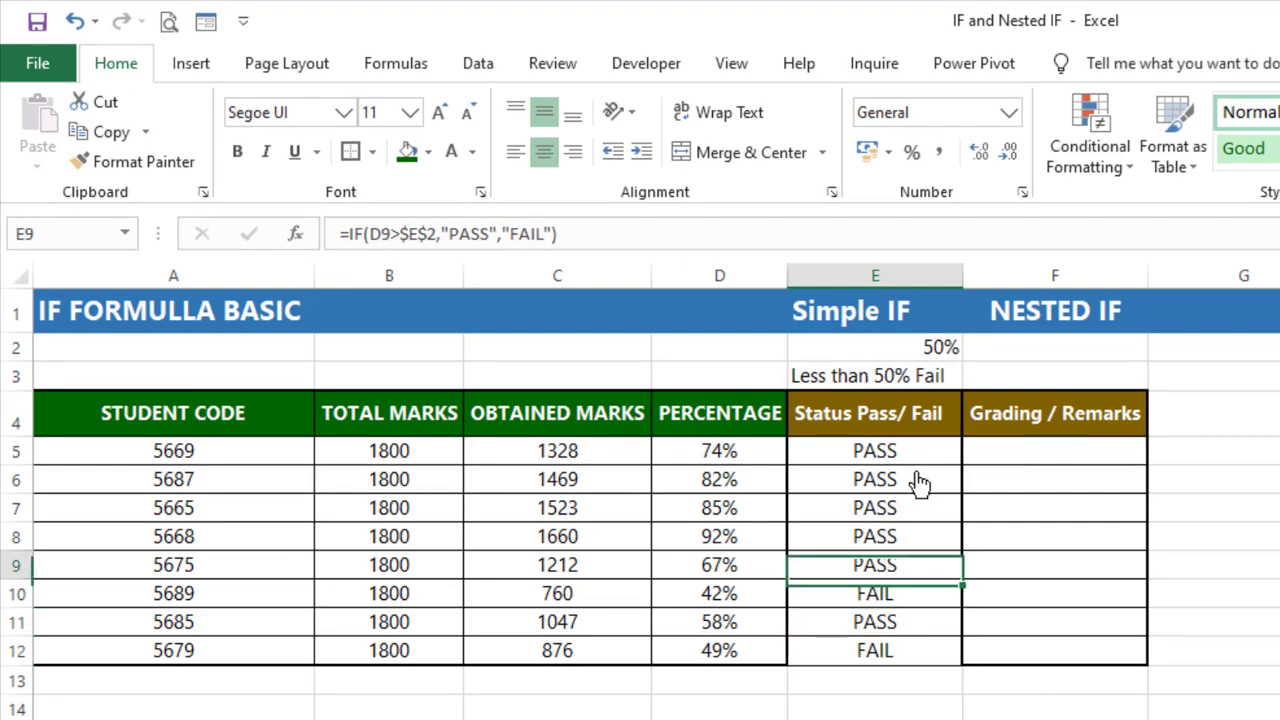
key(Up)
key(Up)
key(Up)
key(Up)
Examine the empty Grading / Remarks column and the percentage ranges and remarks in the Criteria For Grading table
key(Right)
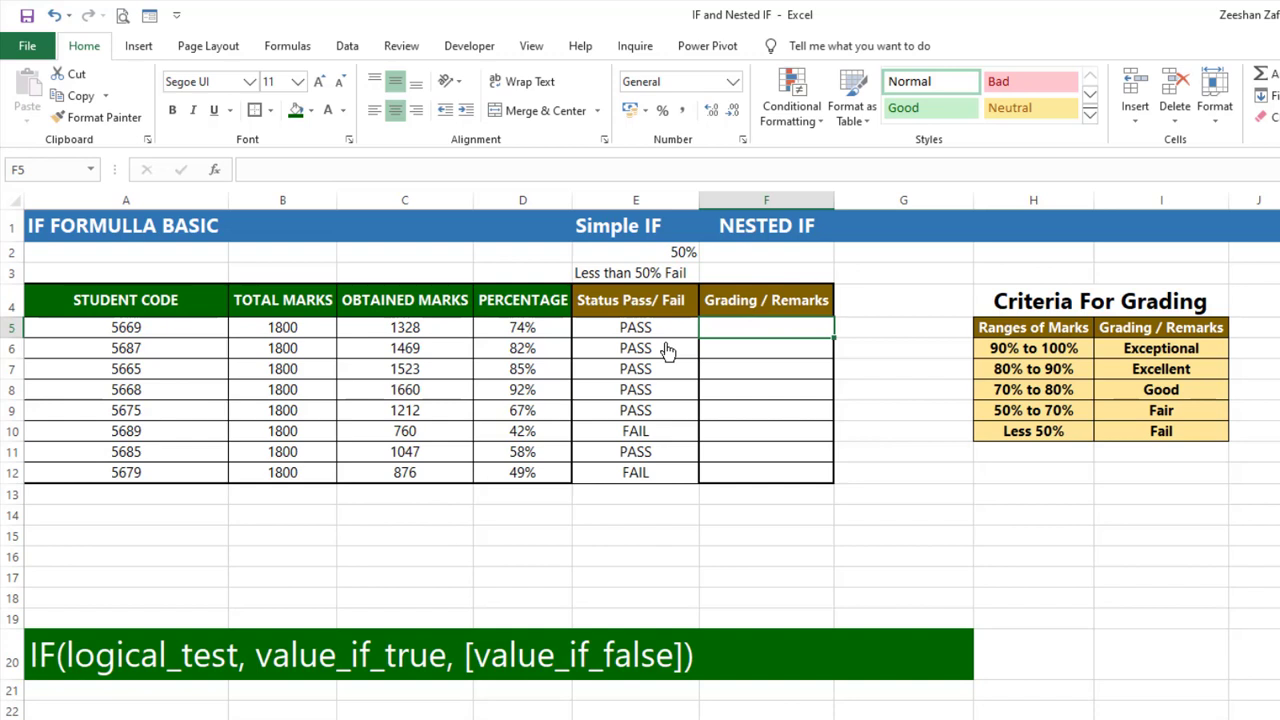
key(Right)
key(Right)
key(Down)
key(Left)
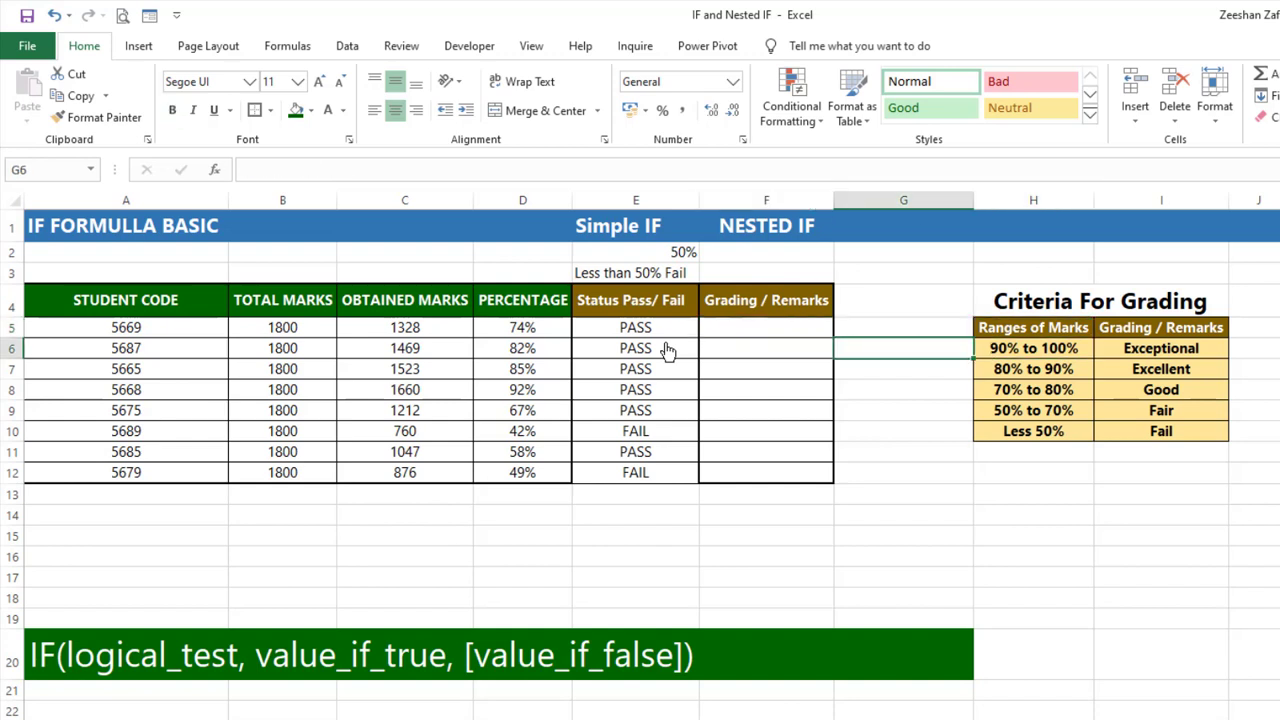
key(Left)
key(Down)
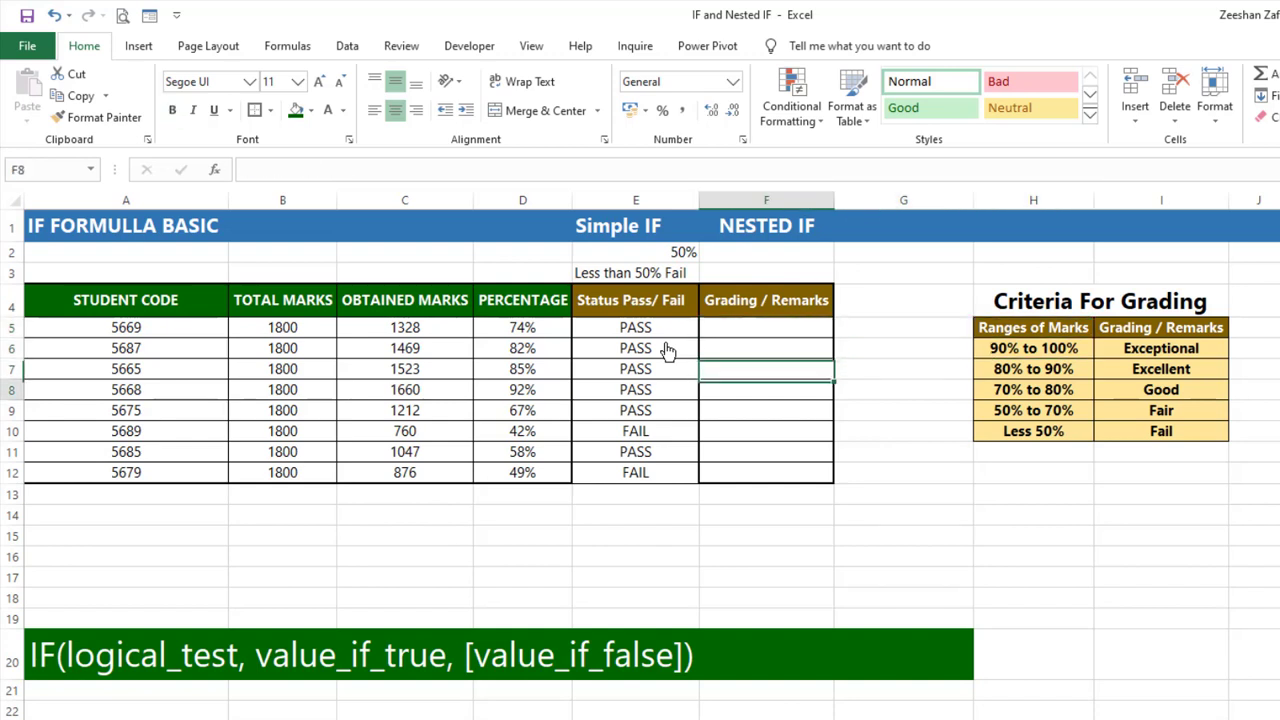
key(Down)
key(Down)
key(Down)
key(Down)
key(Right)
key(Right)
key(Up)
key(Up)
key(Up)
key(Up)
key(Up)
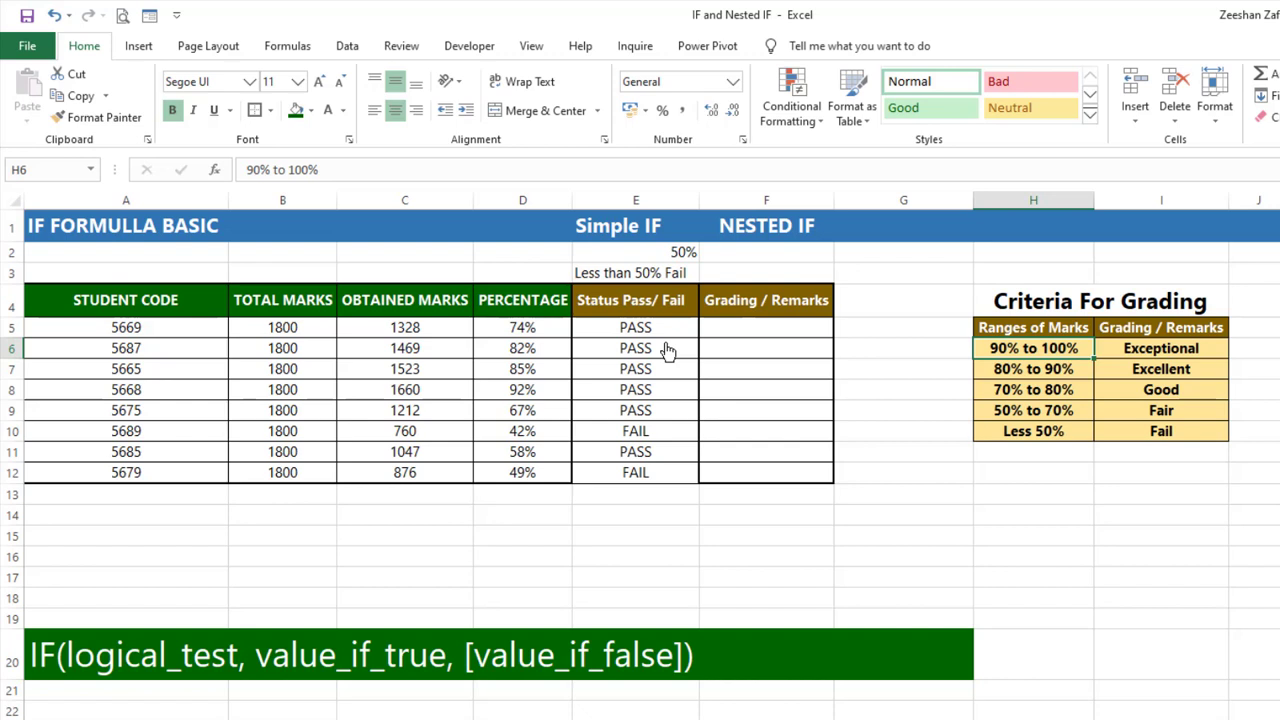
click(1122, 375)
click(1119, 391)
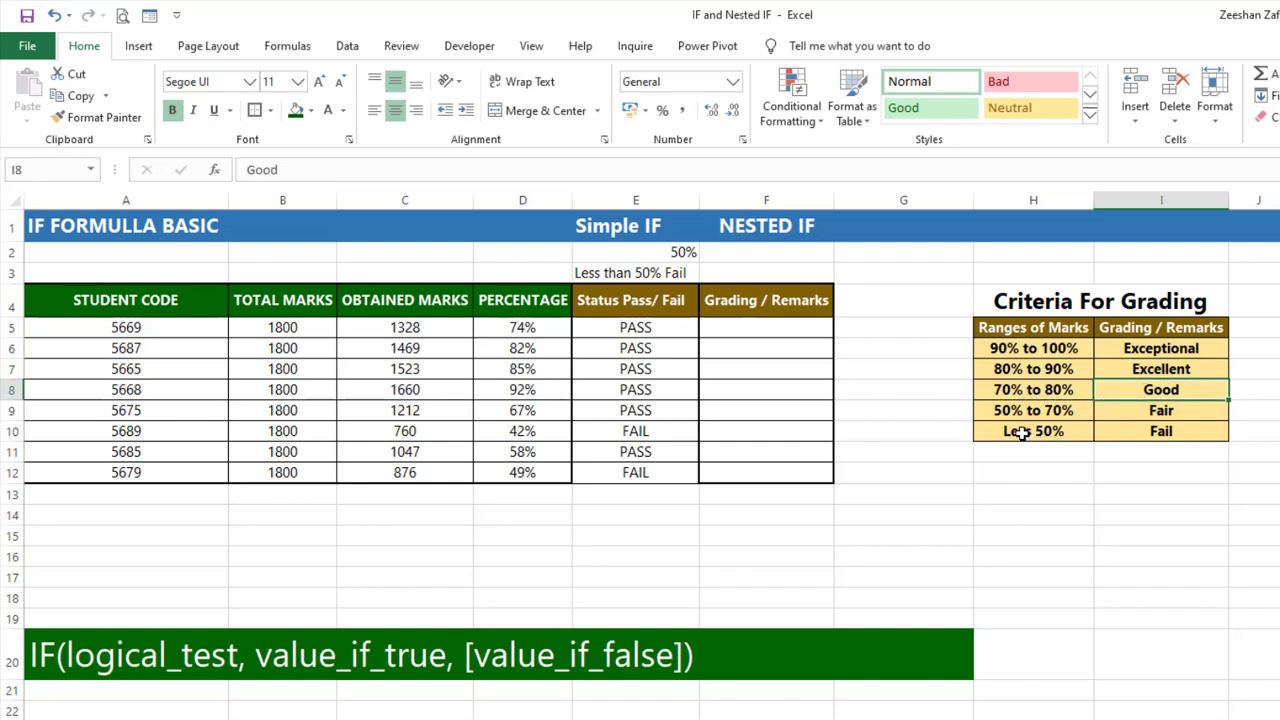
click(1116, 435)
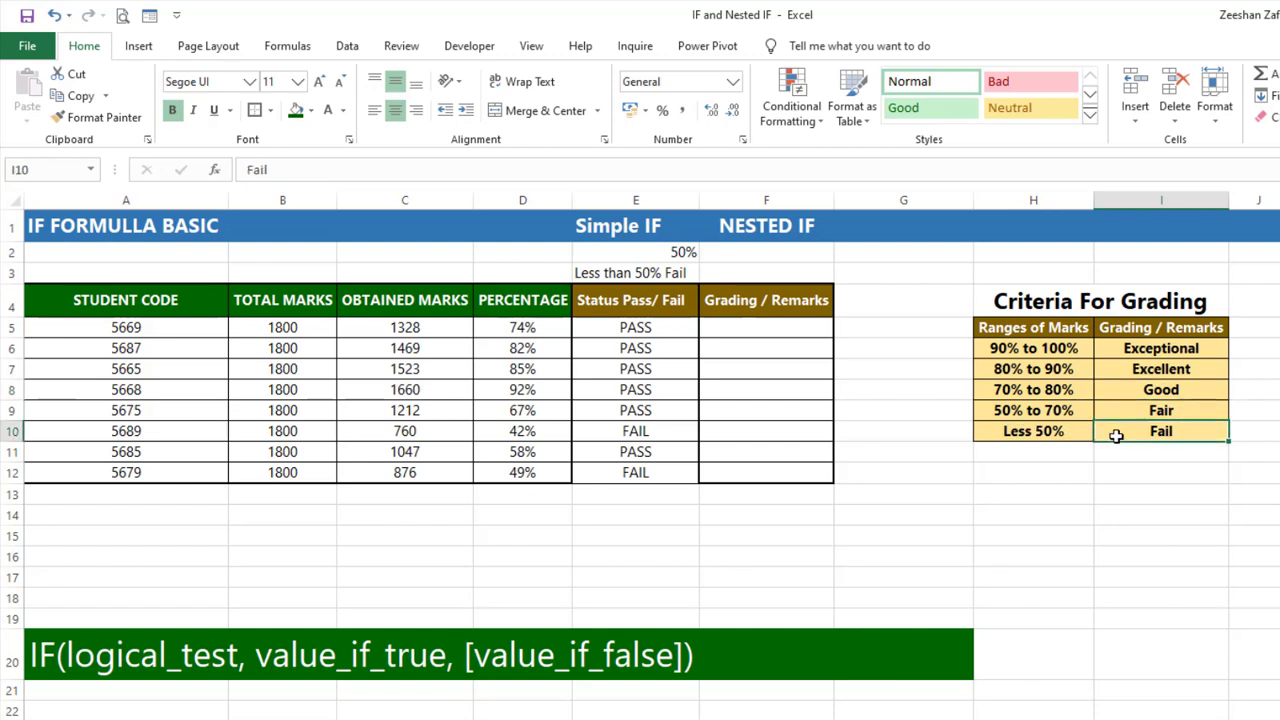
Begin a nested IF formula in F5 that tests D5>90% and returns the Exceptional remark through the absolute reference $I$6
click(801, 326)
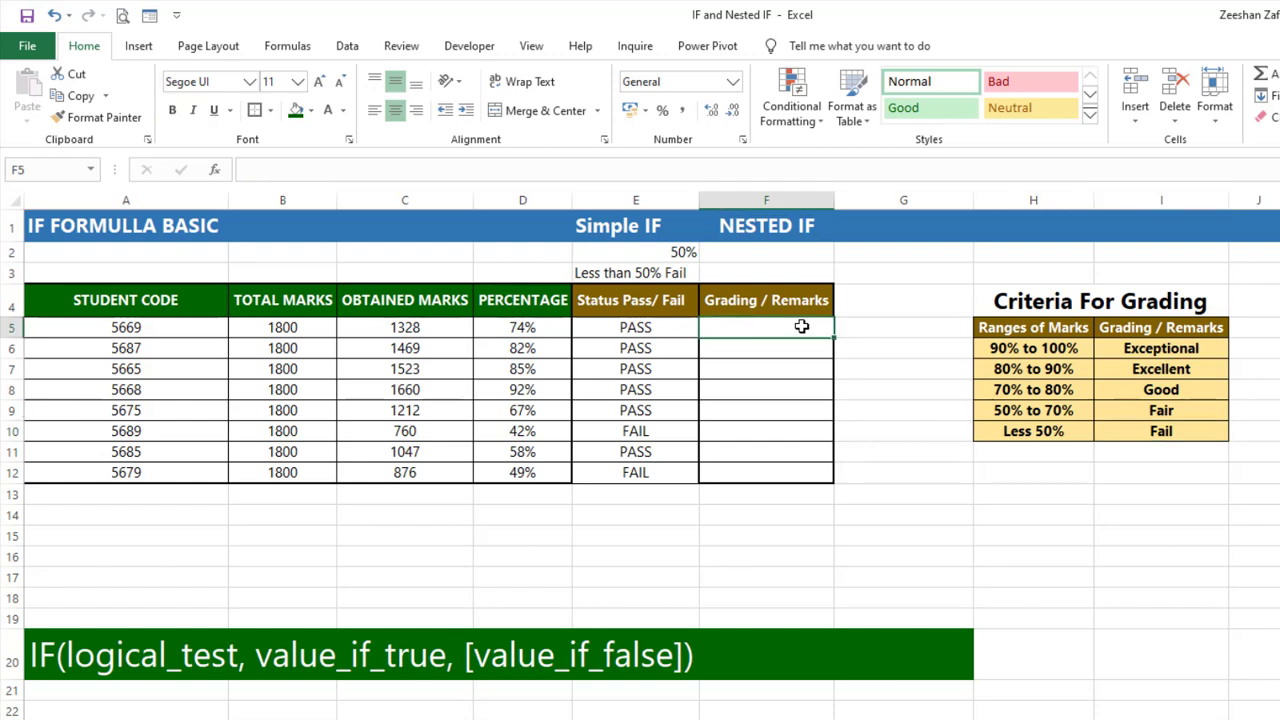
text(=if)
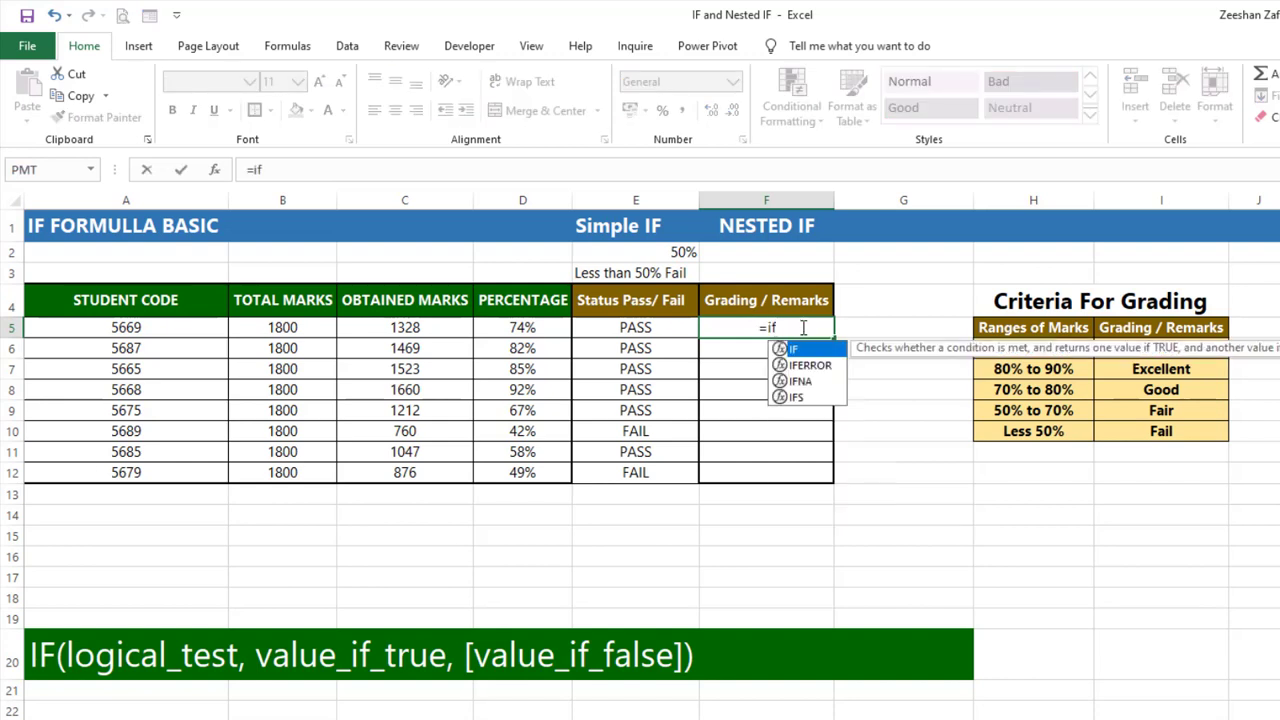
text(()
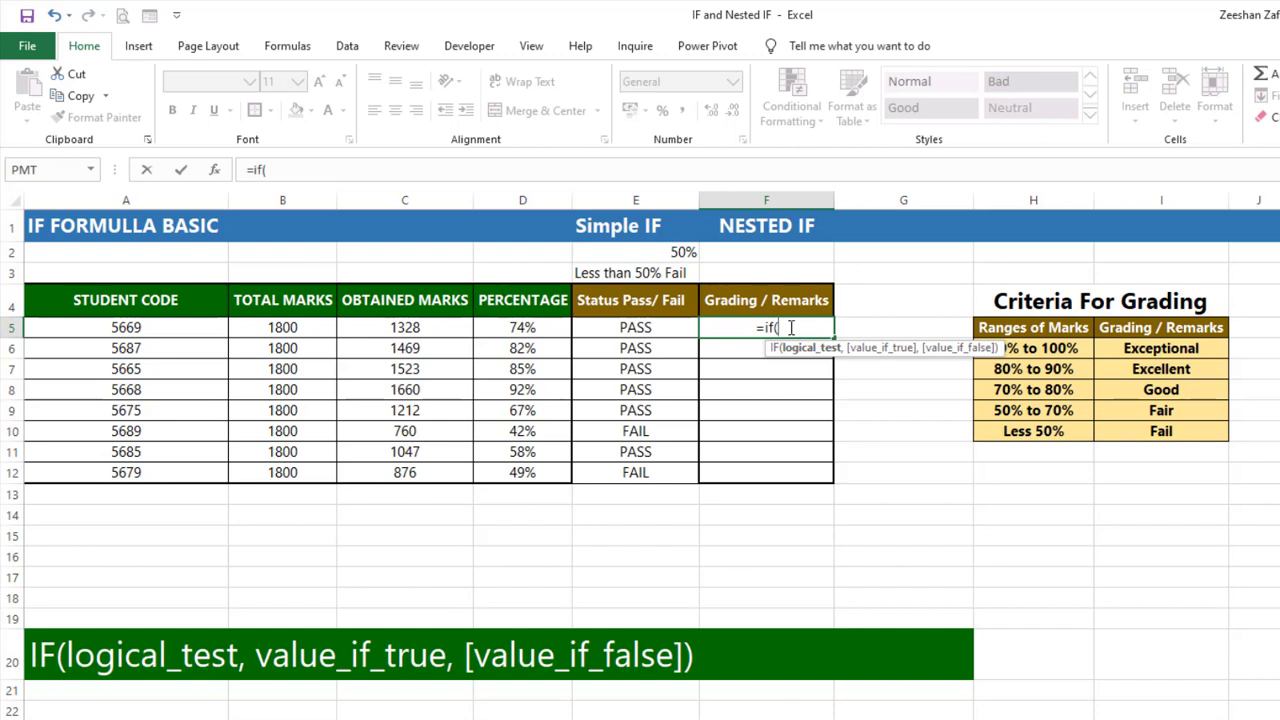
click(547, 330)
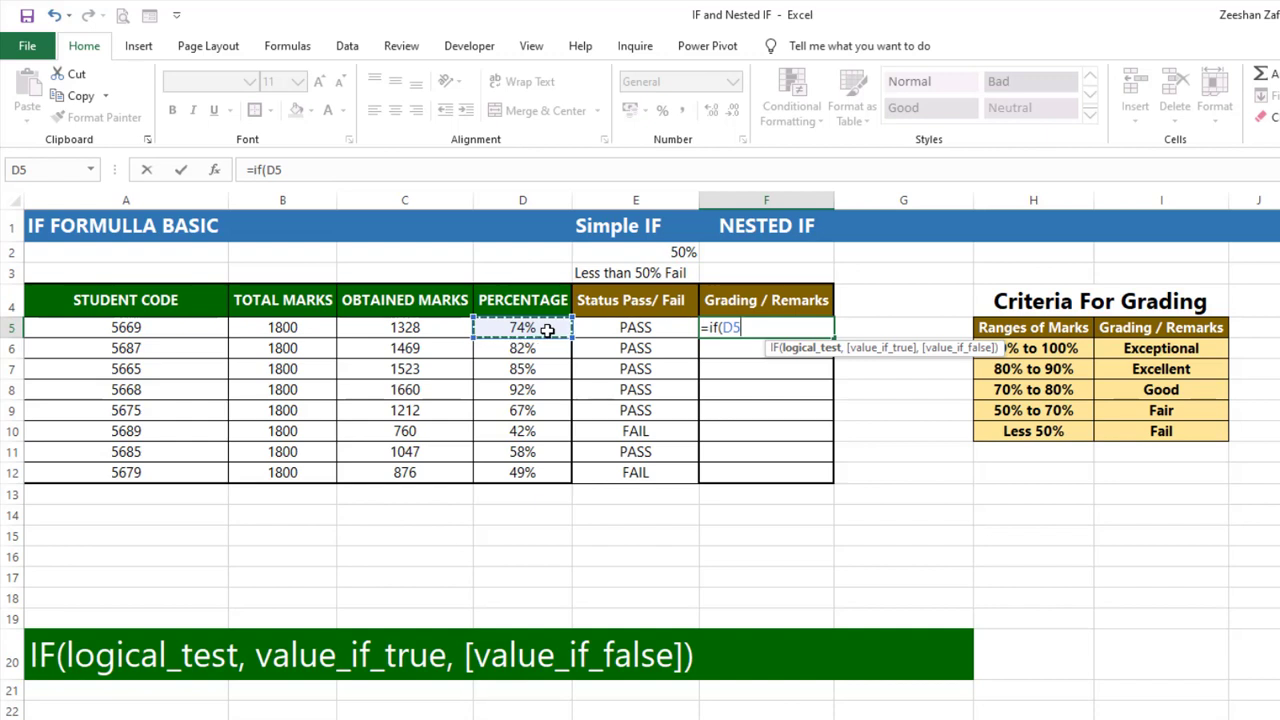
text(>)
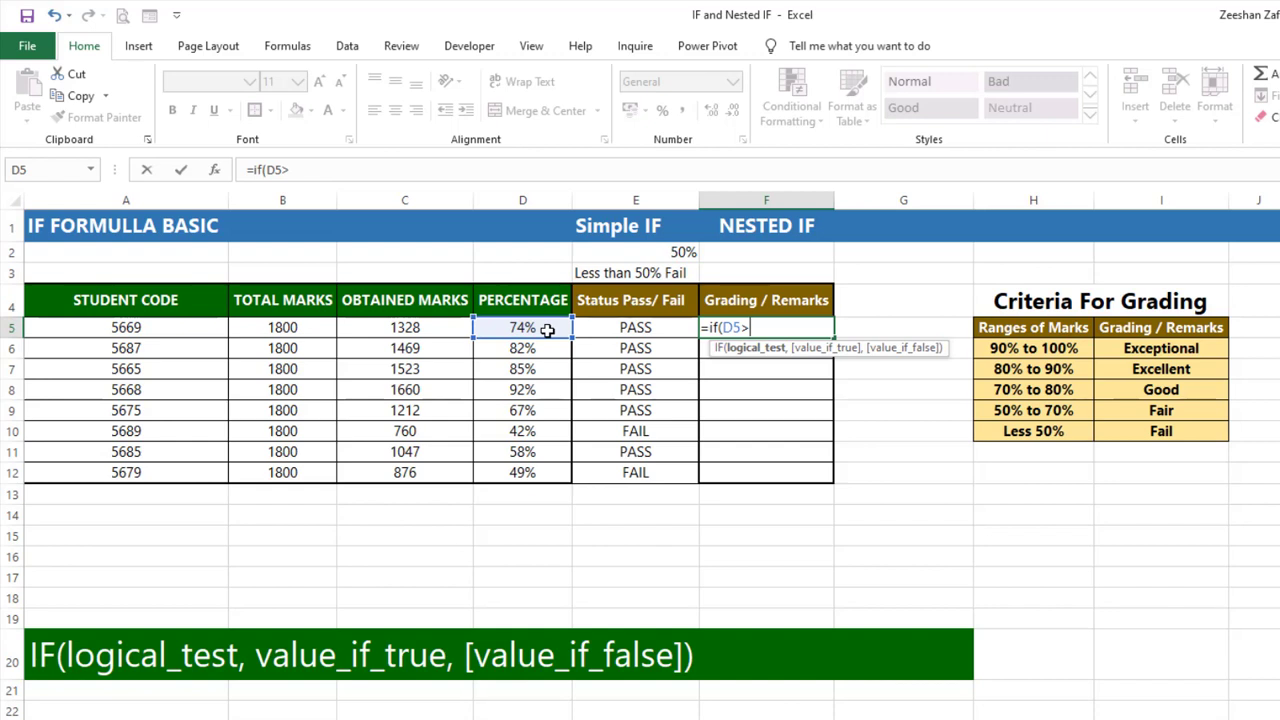
text(90%)
text(,)
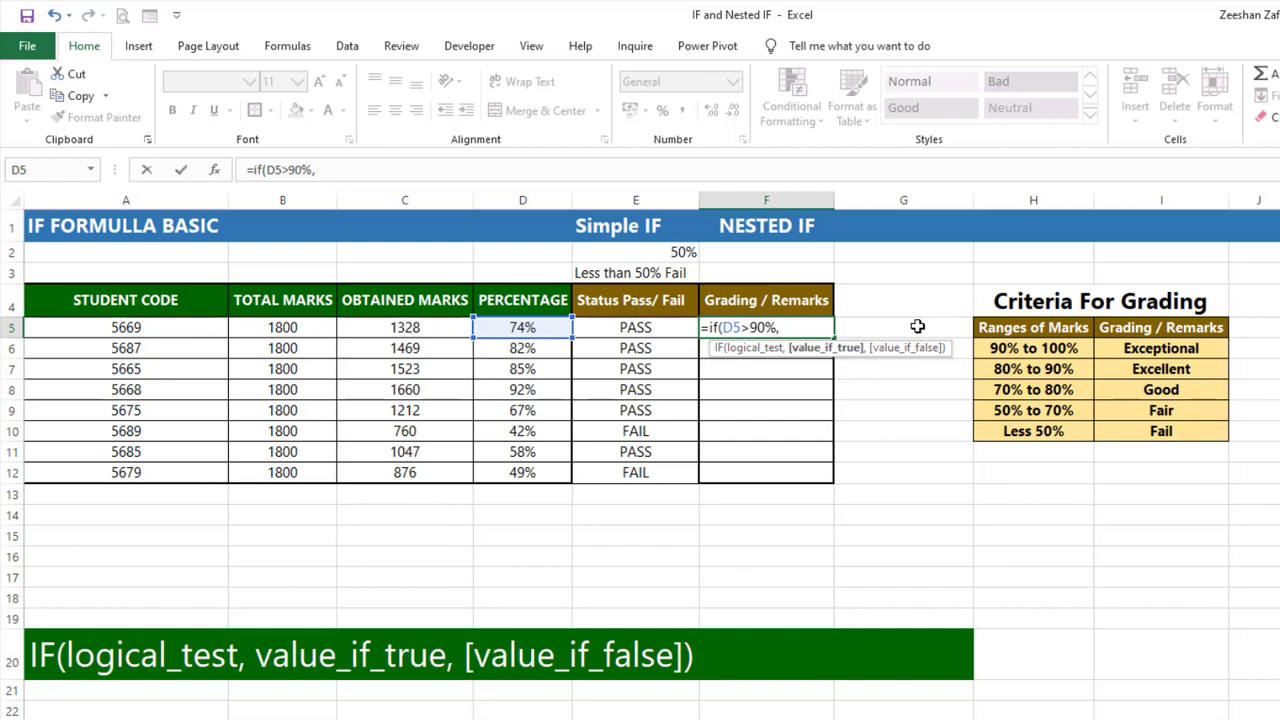
click(1117, 343)
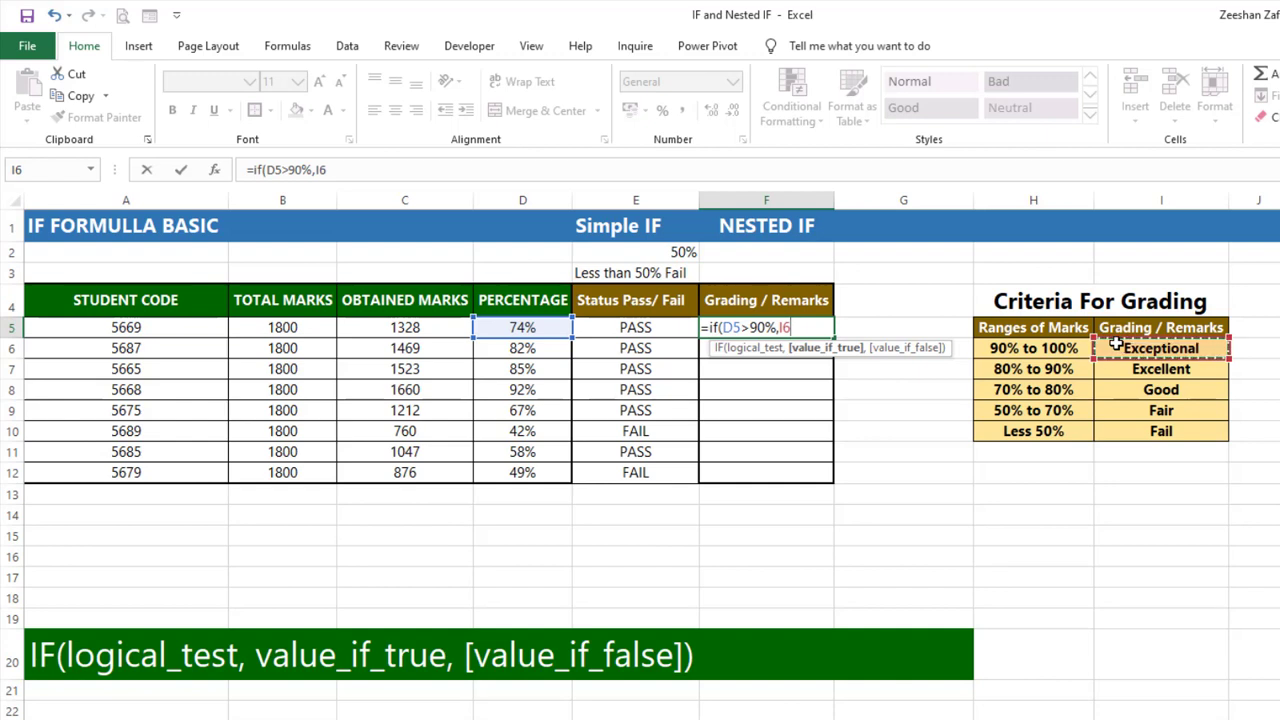
key(F4)
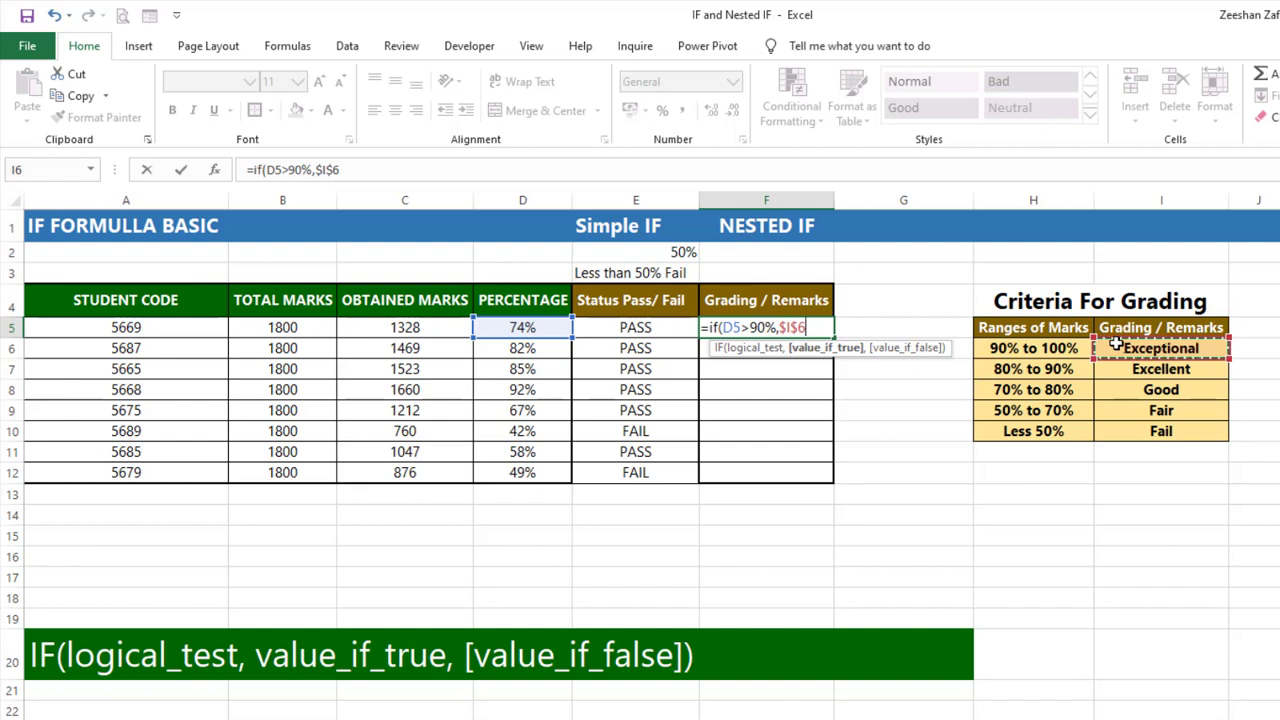
Nest a second IF in the F5 formula that tests D5>80% and returns the Excellent remark from $I$7
text(,)
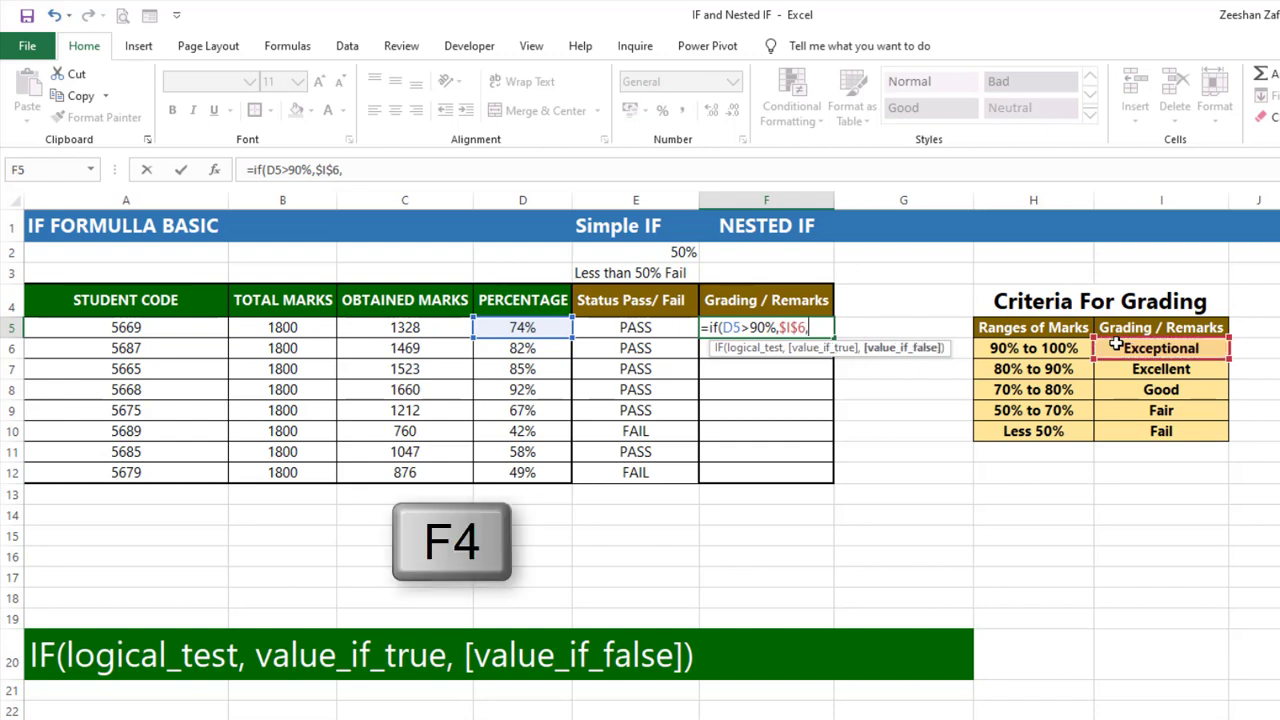
text(if()
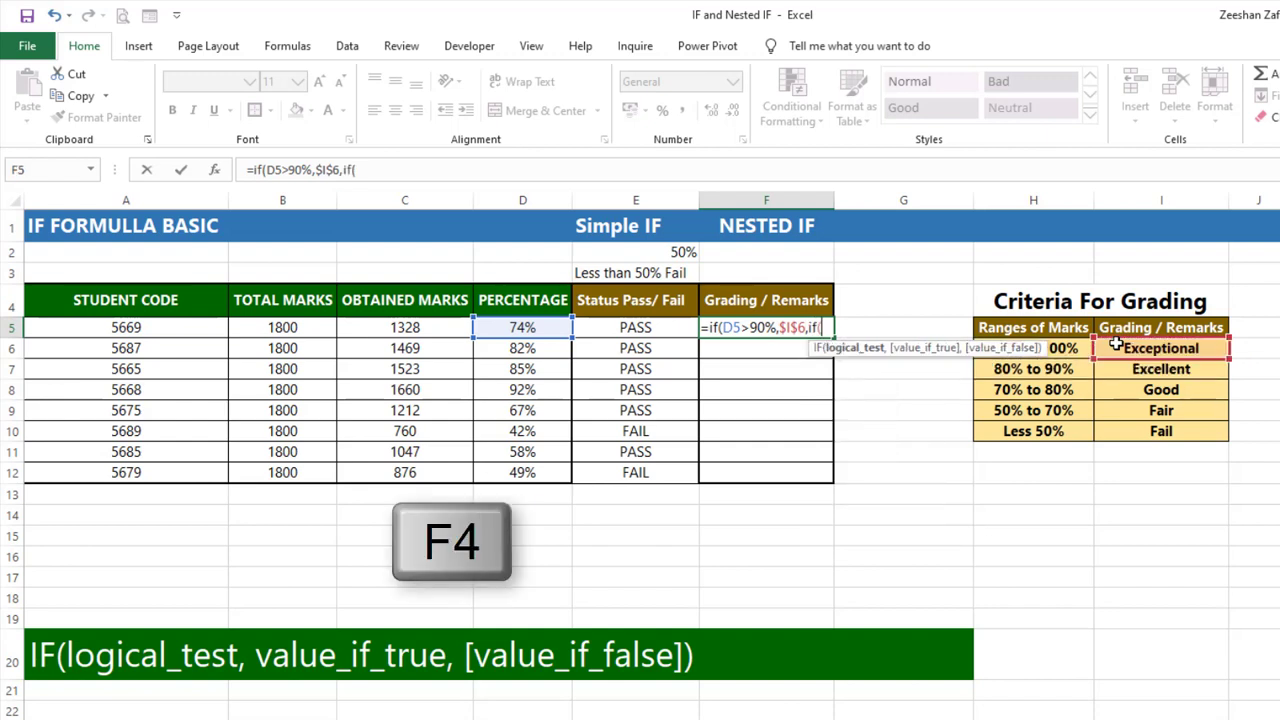
click(517, 328)
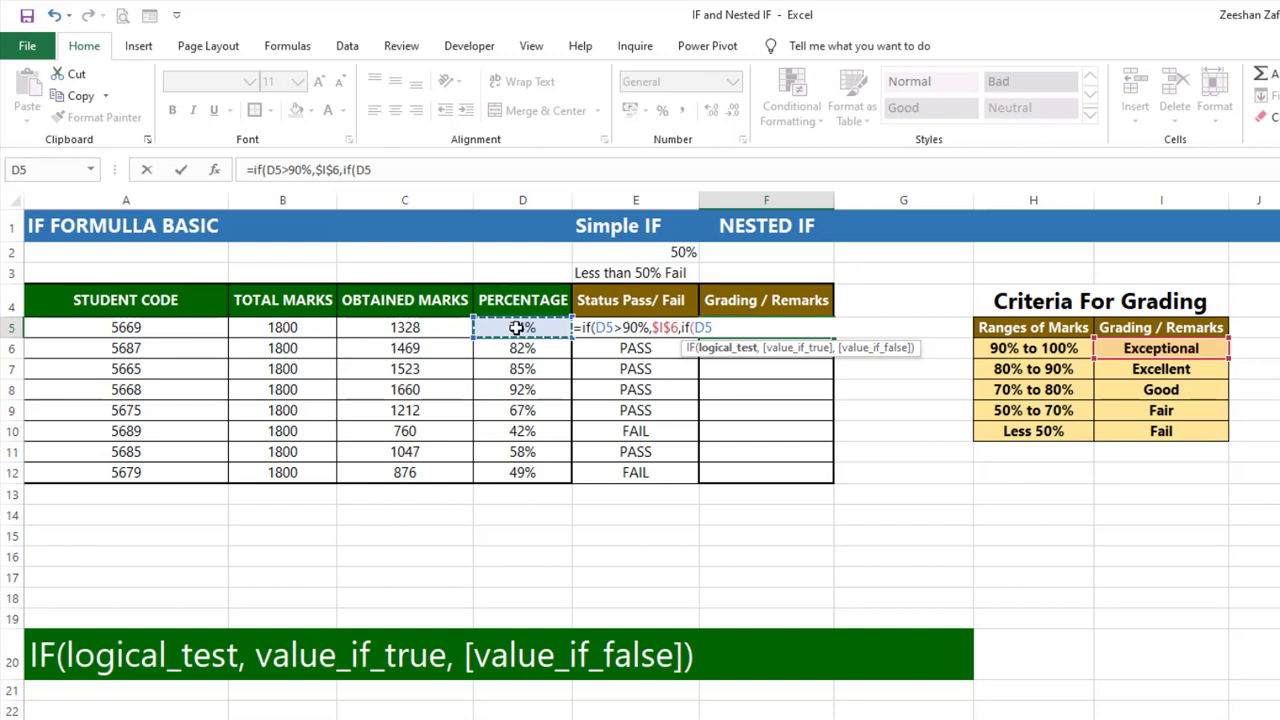
text(>80)
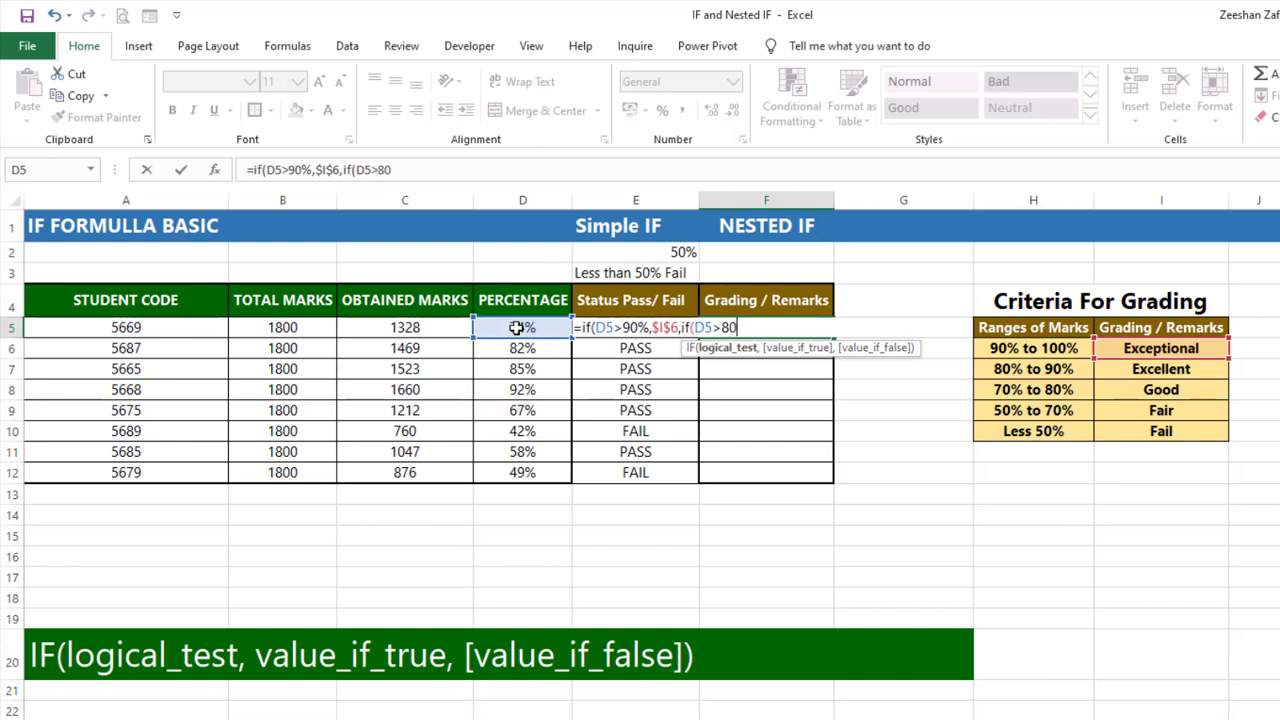
text(%,)
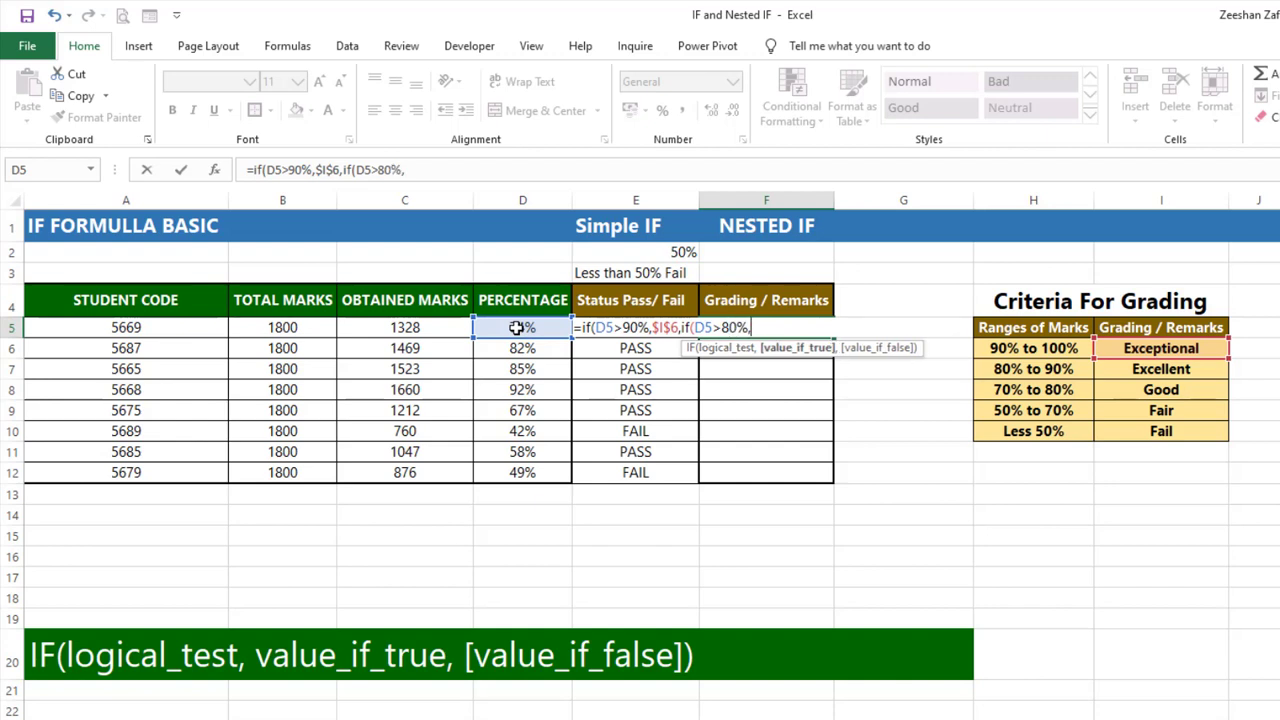
click(1122, 373)
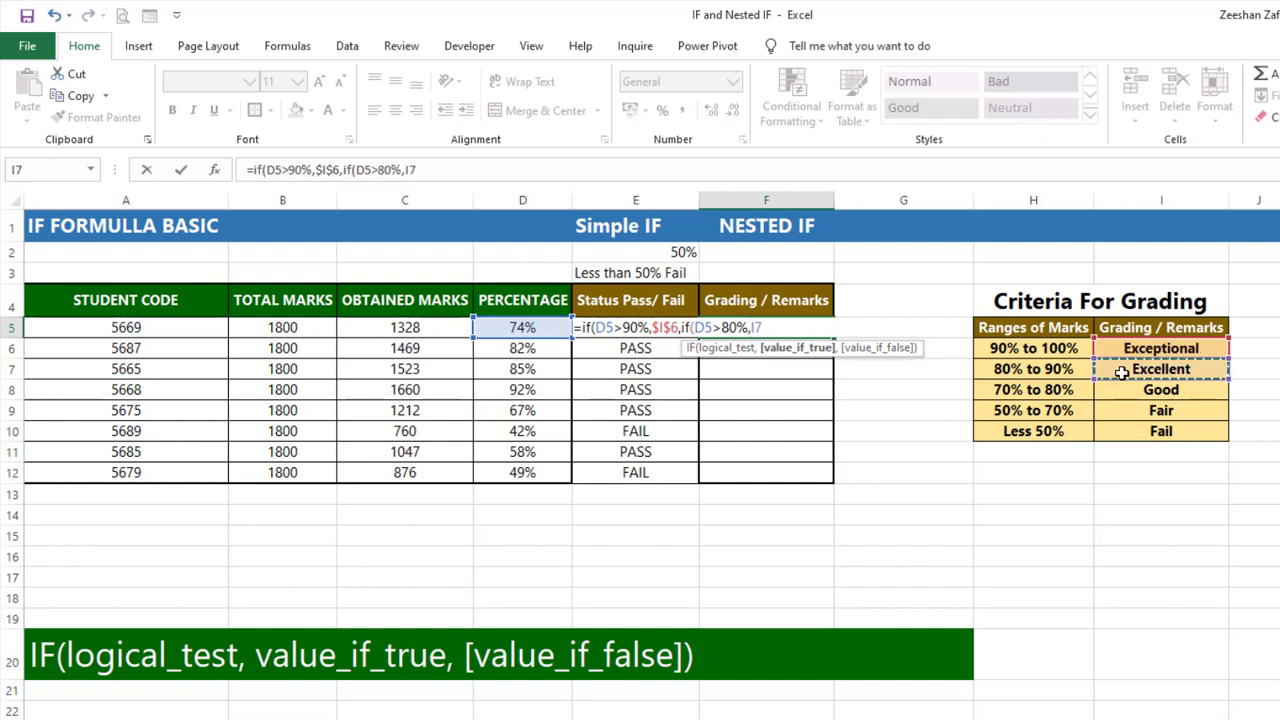
key(F4)
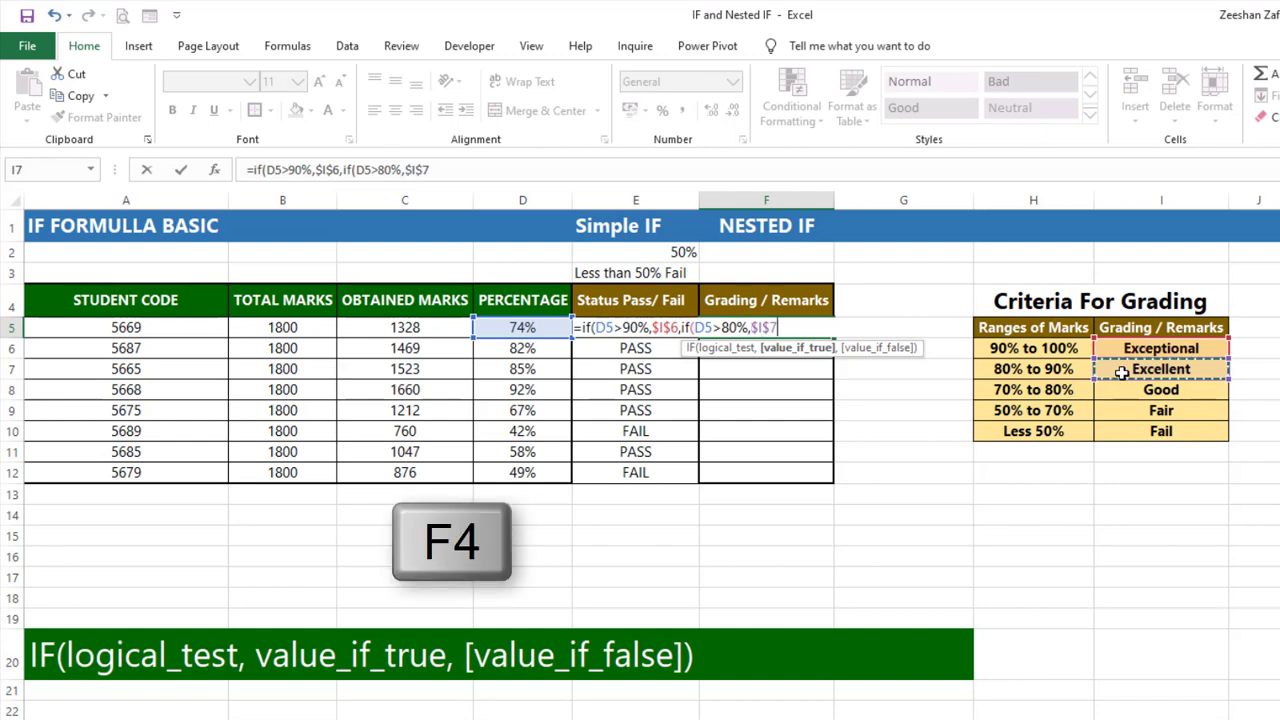
Nest a third IF in the F5 formula that tests D5>70% and returns the Good remark from $I$8
text(,if)
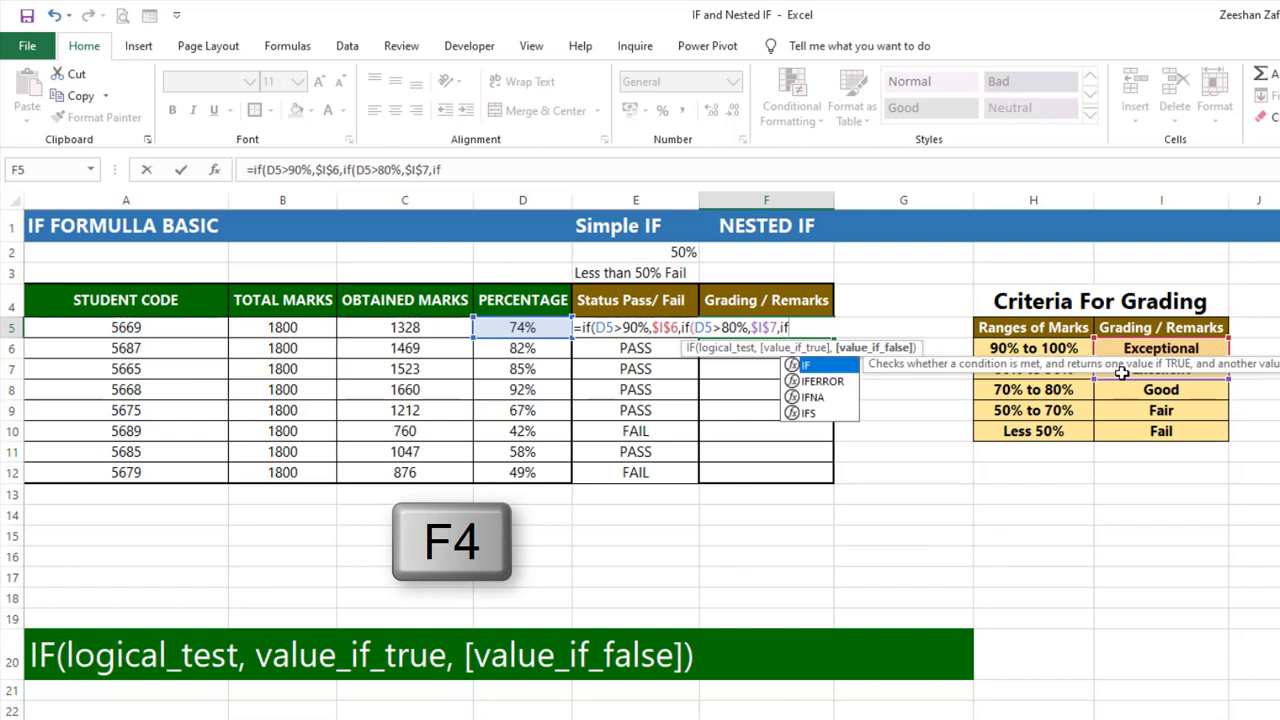
text(()
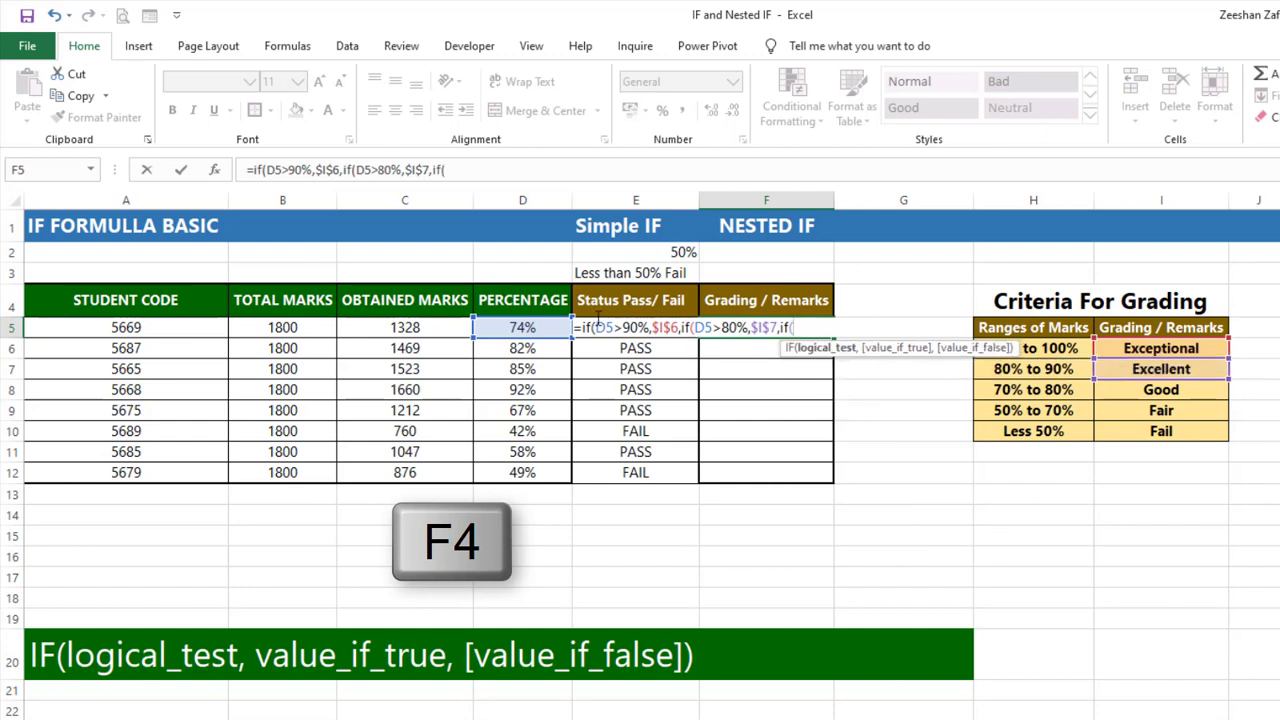
click(546, 326)
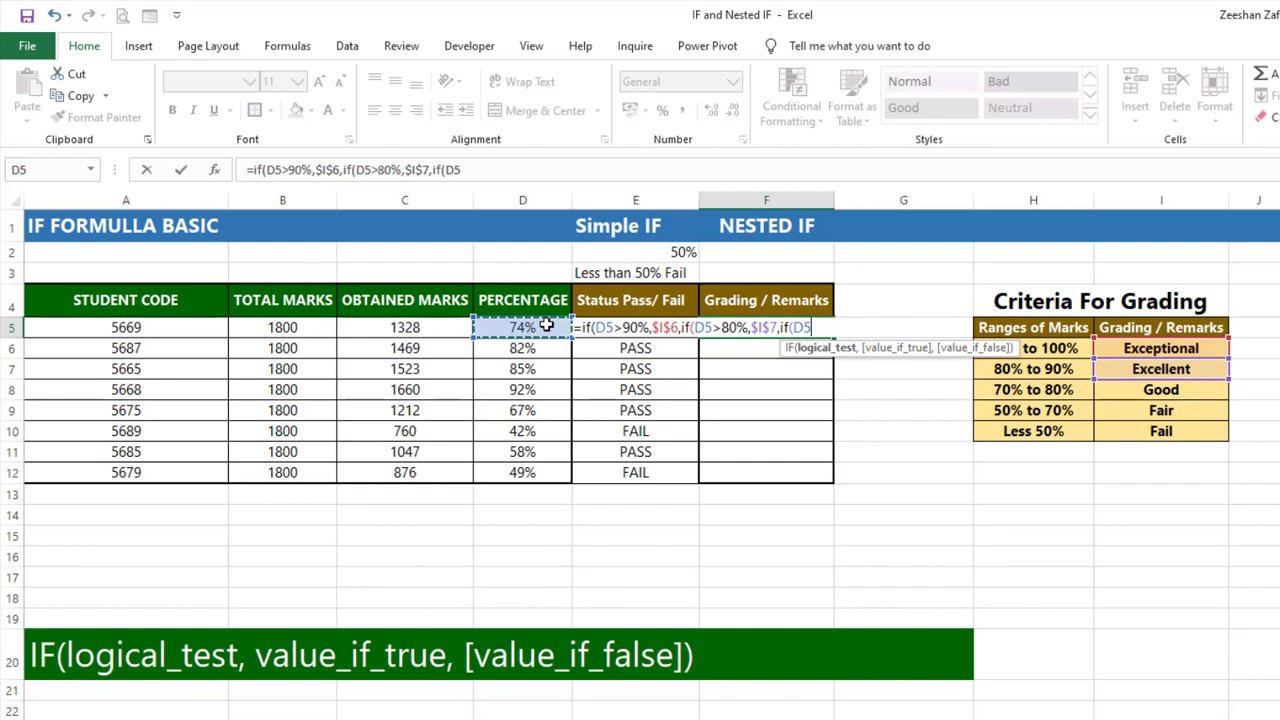
text(>70%)
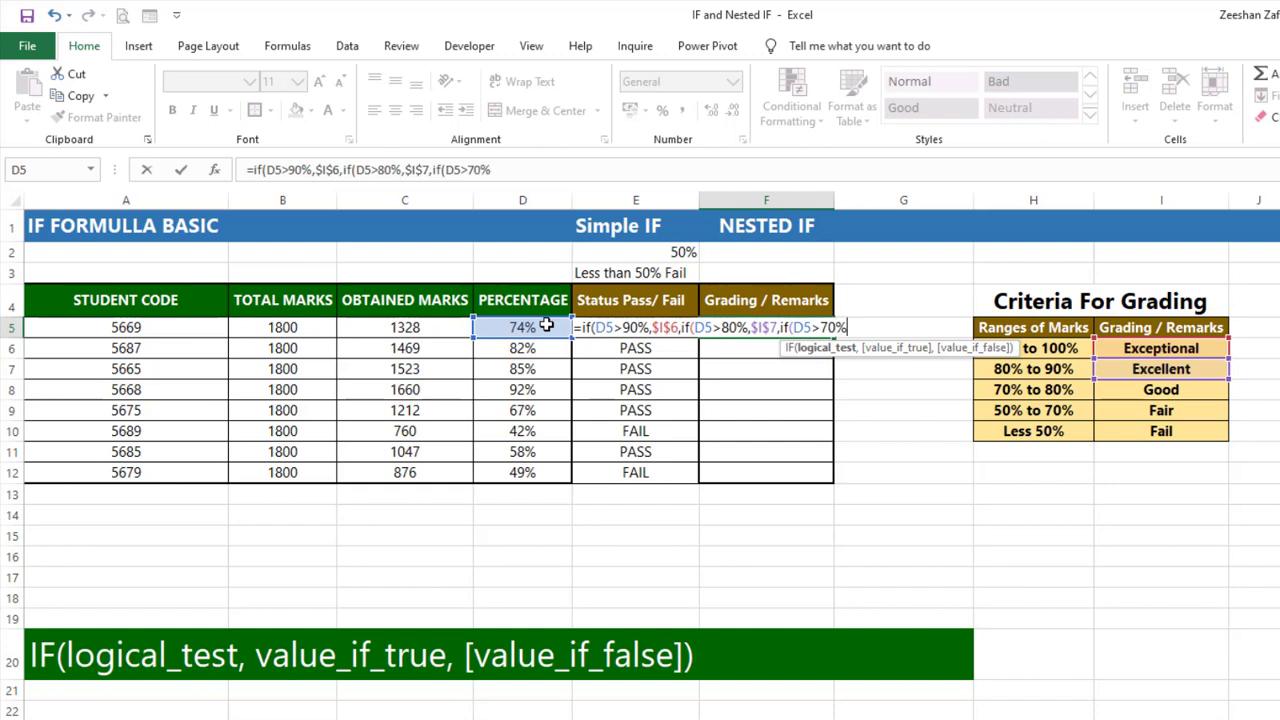
text(,)
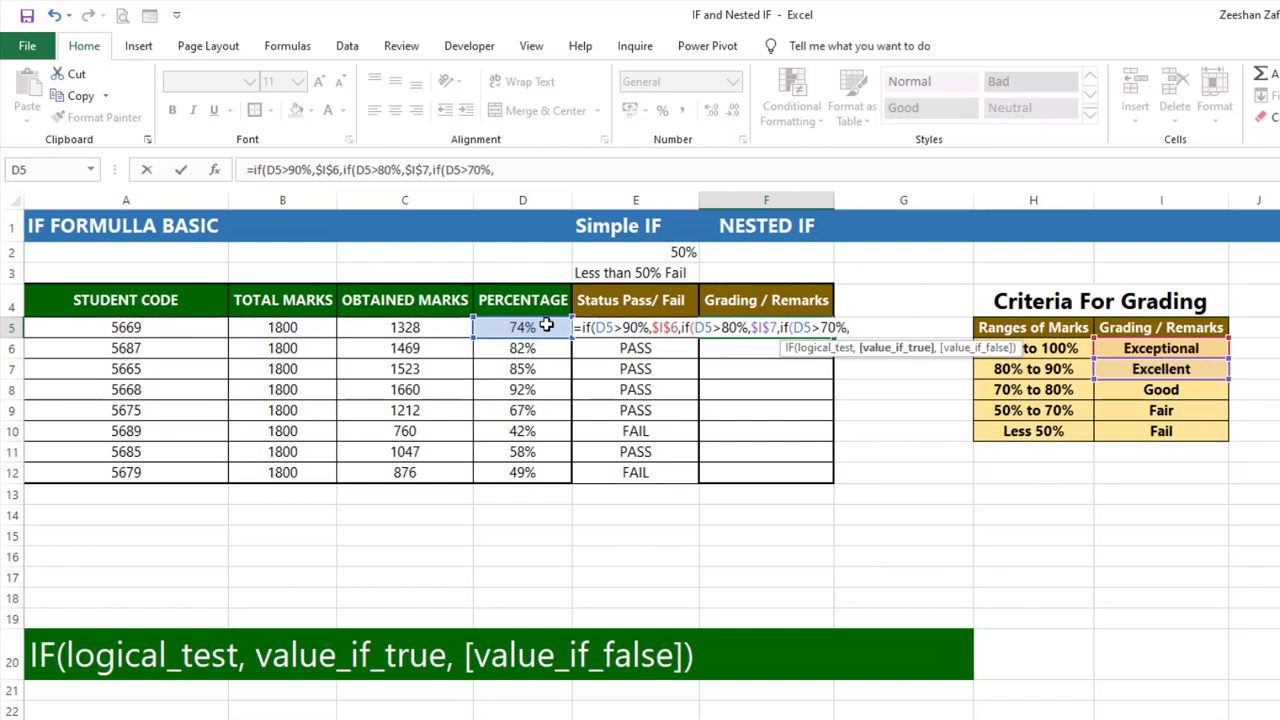
click(1160, 391)
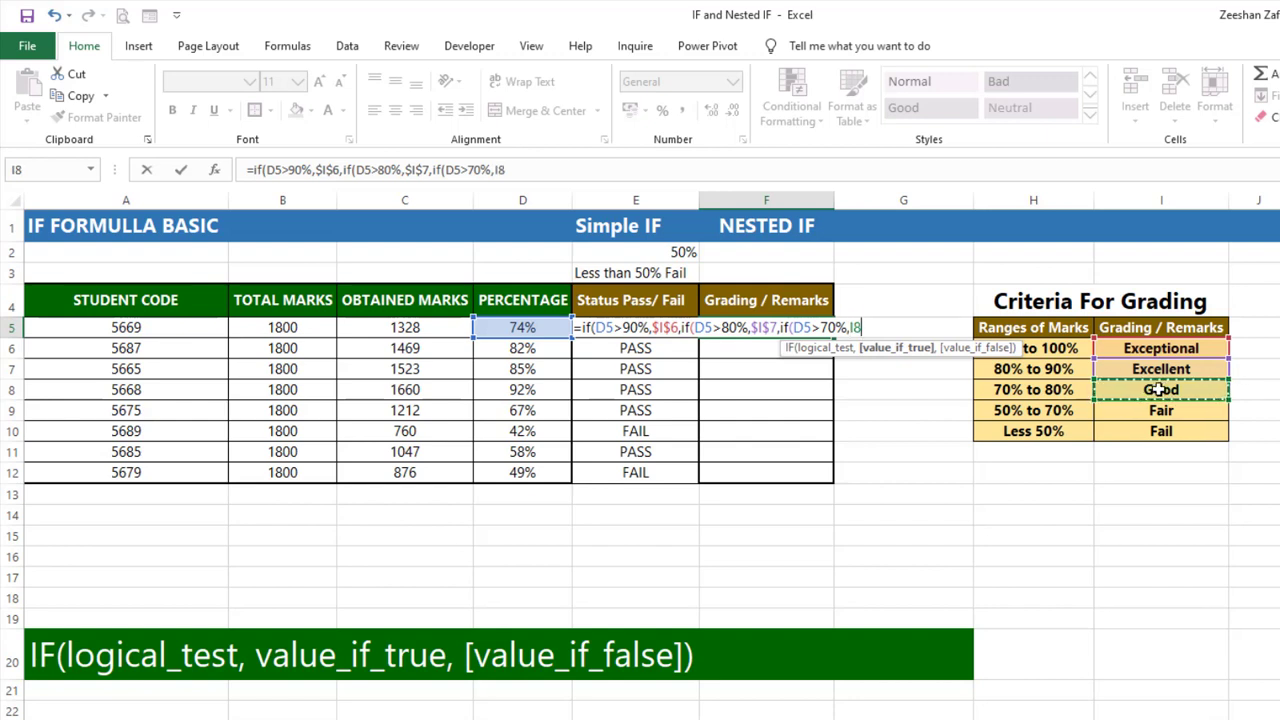
key(F4)
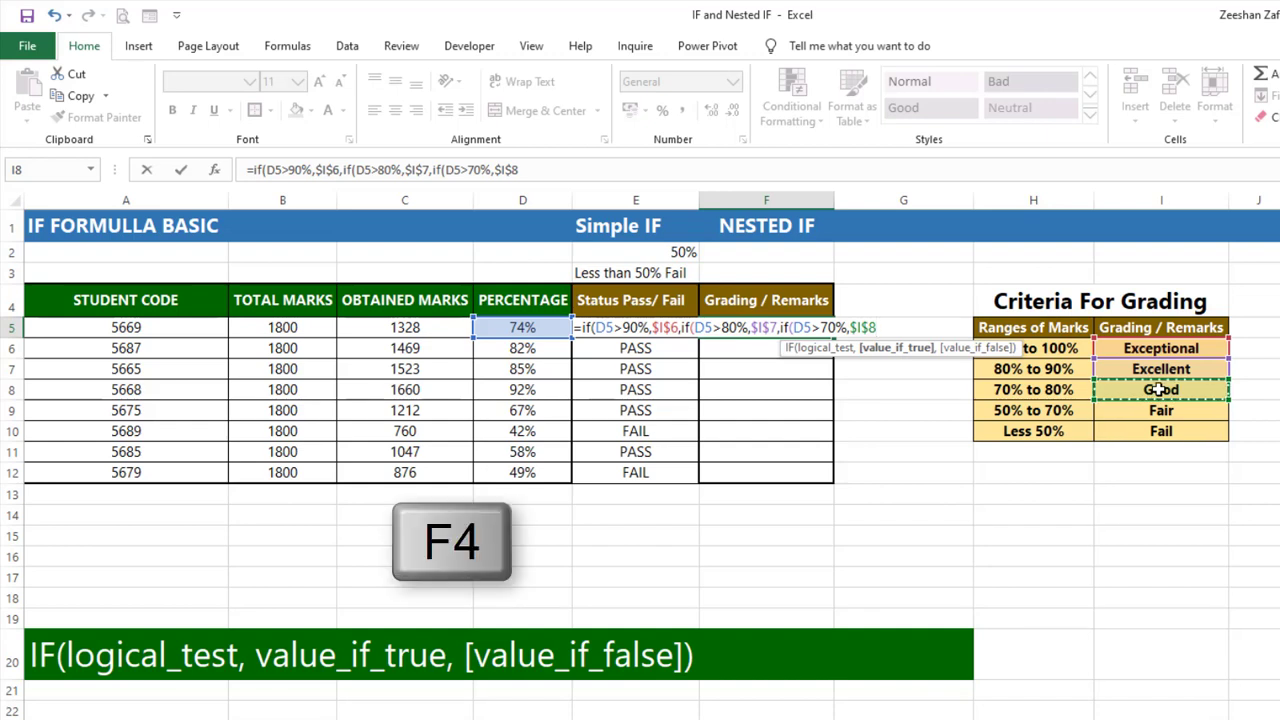
Nest a fourth IF in the F5 formula that tests D5>50% and returns the Fair remark from $I$9
text(,)
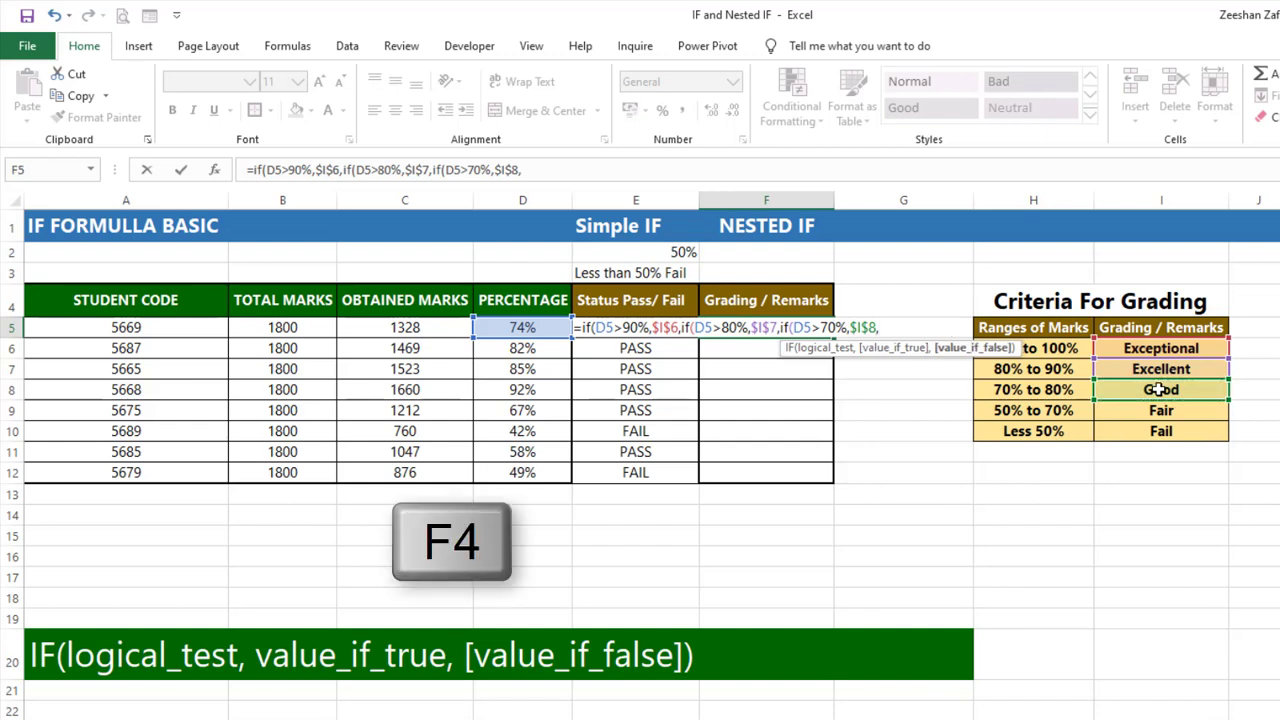
text(if()
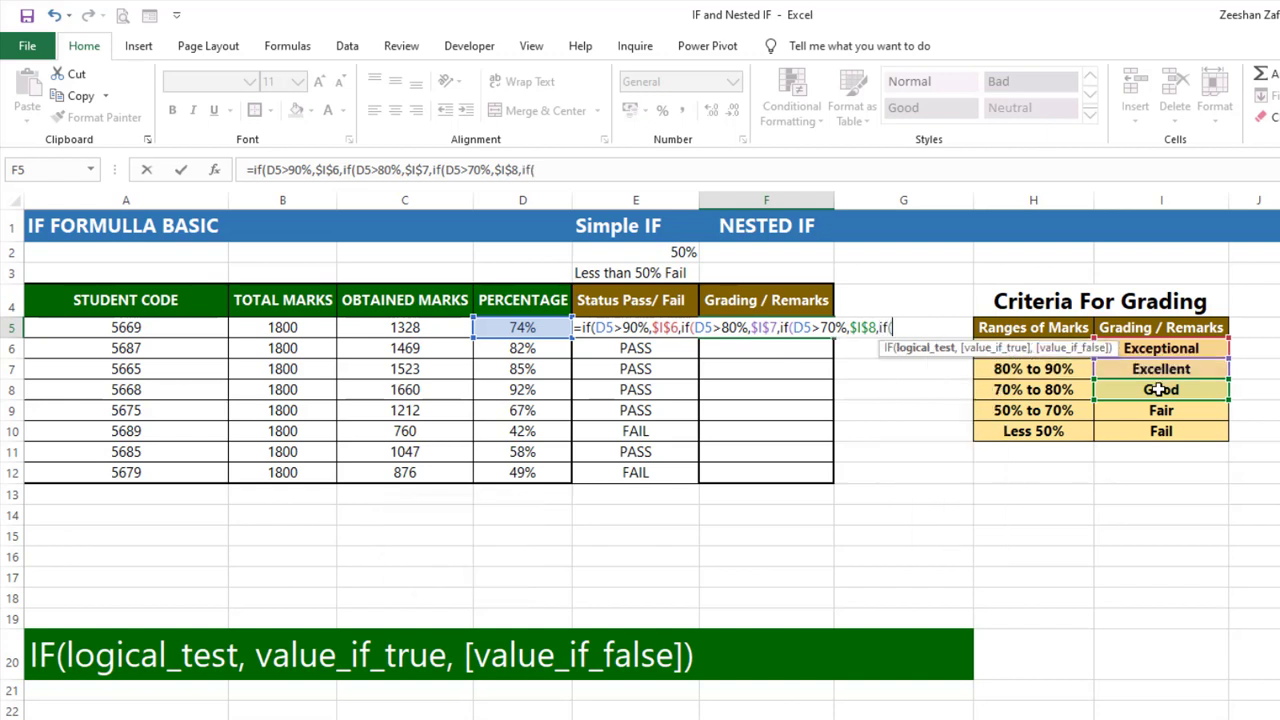
click(528, 326)
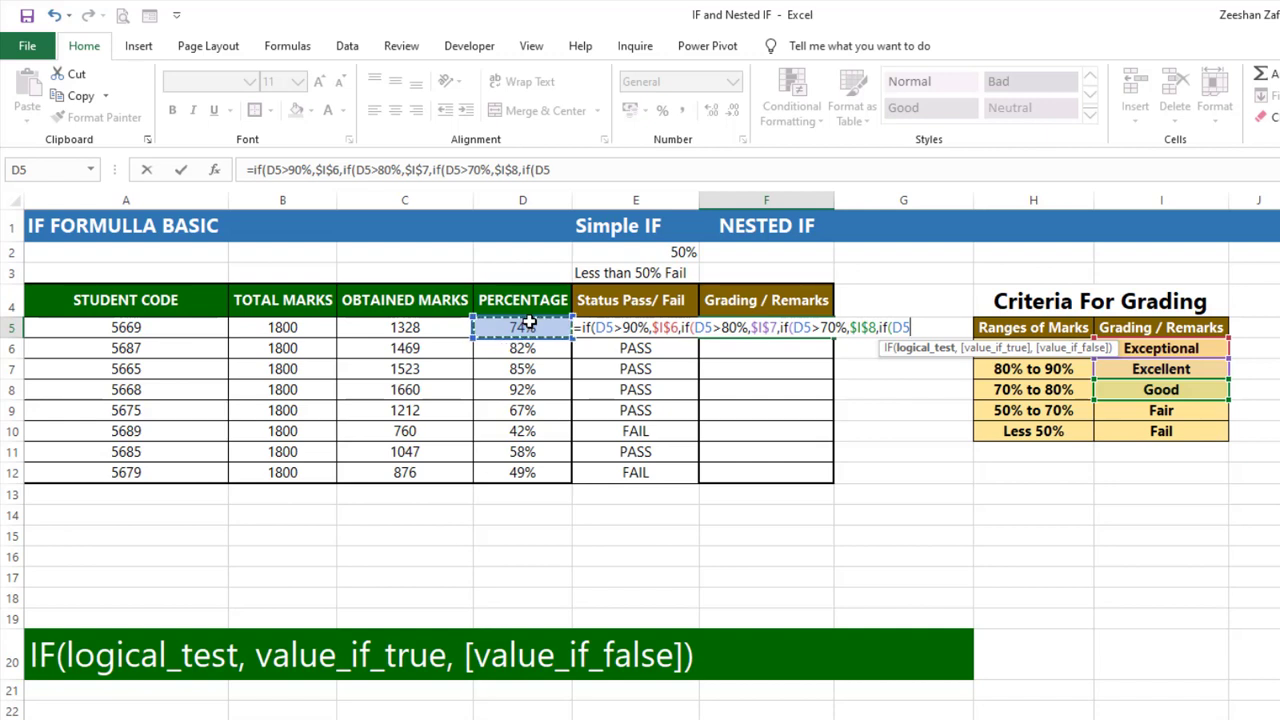
text(>50%,)
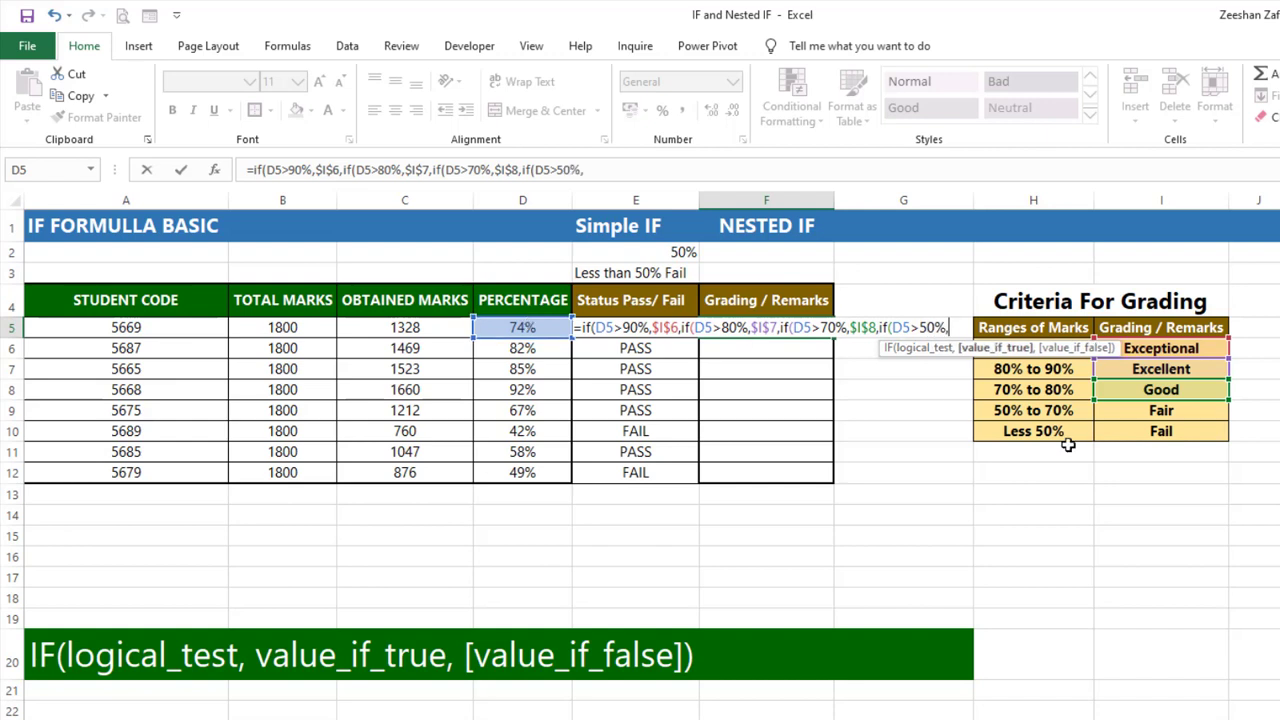
click(1152, 411)
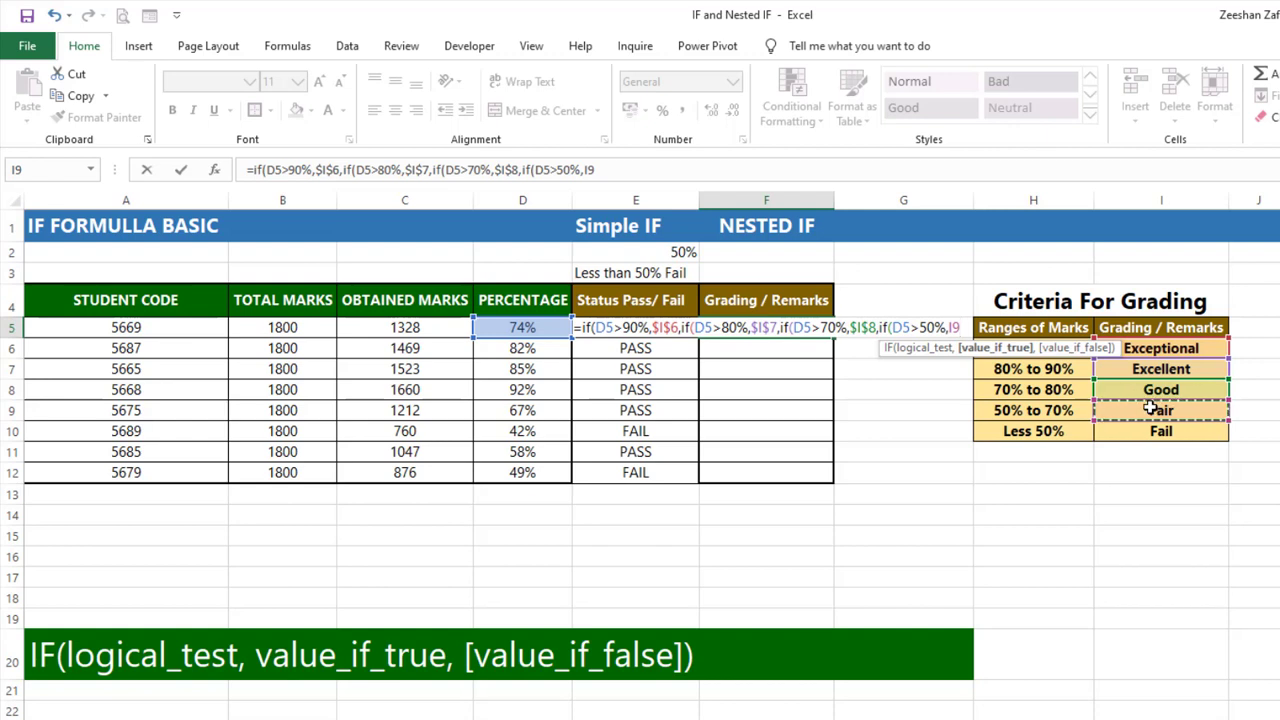
key(F4)
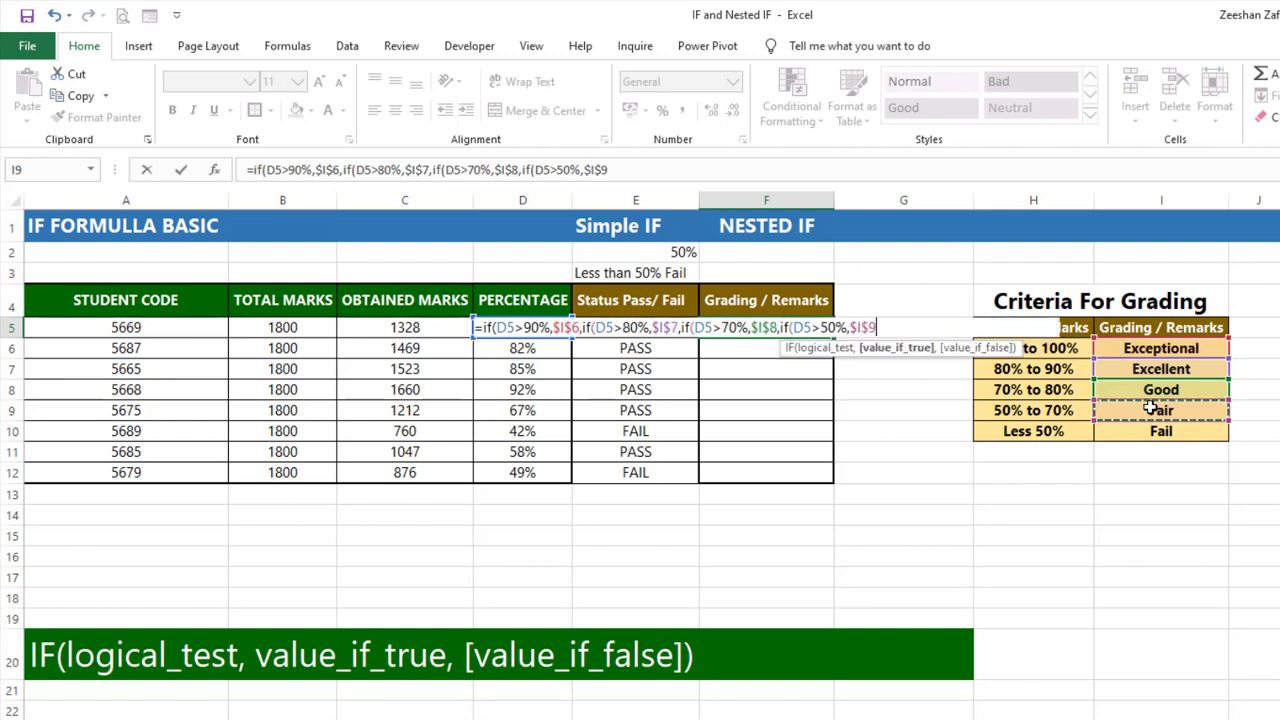
Complete the F5 formula with the Fail remark from $I$10 as the final value if false
text(,)
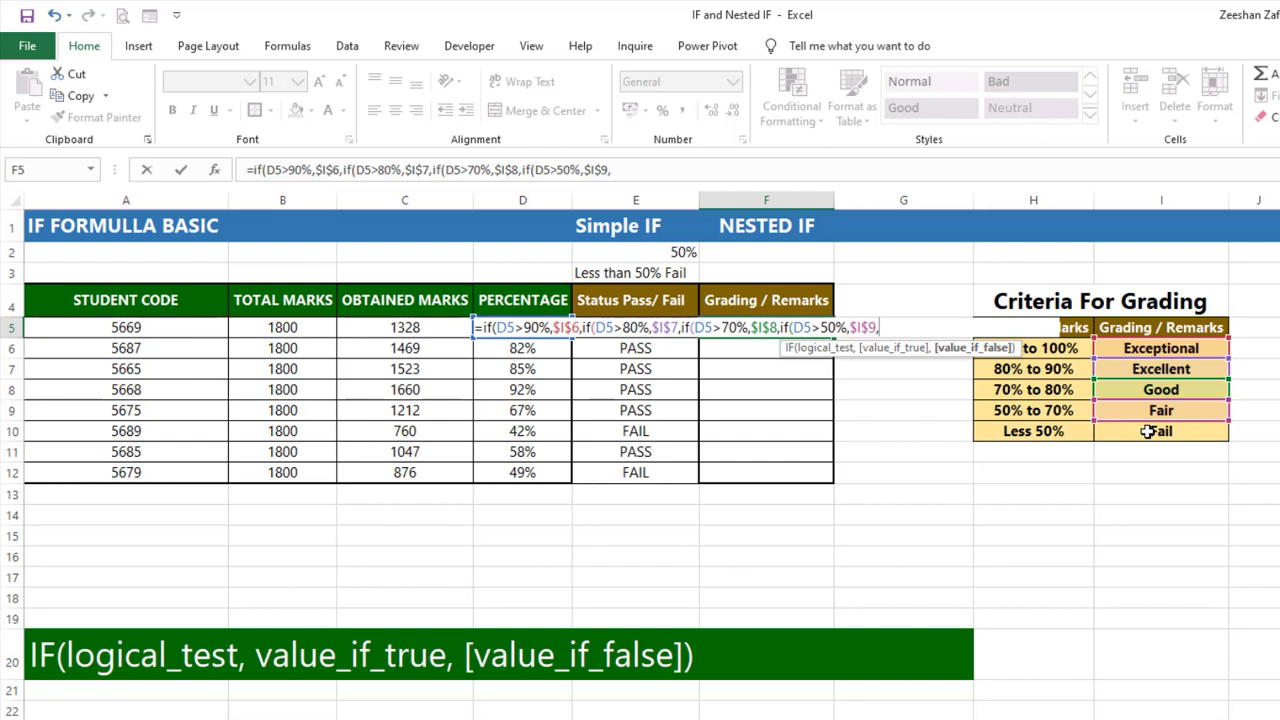
click(1146, 430)
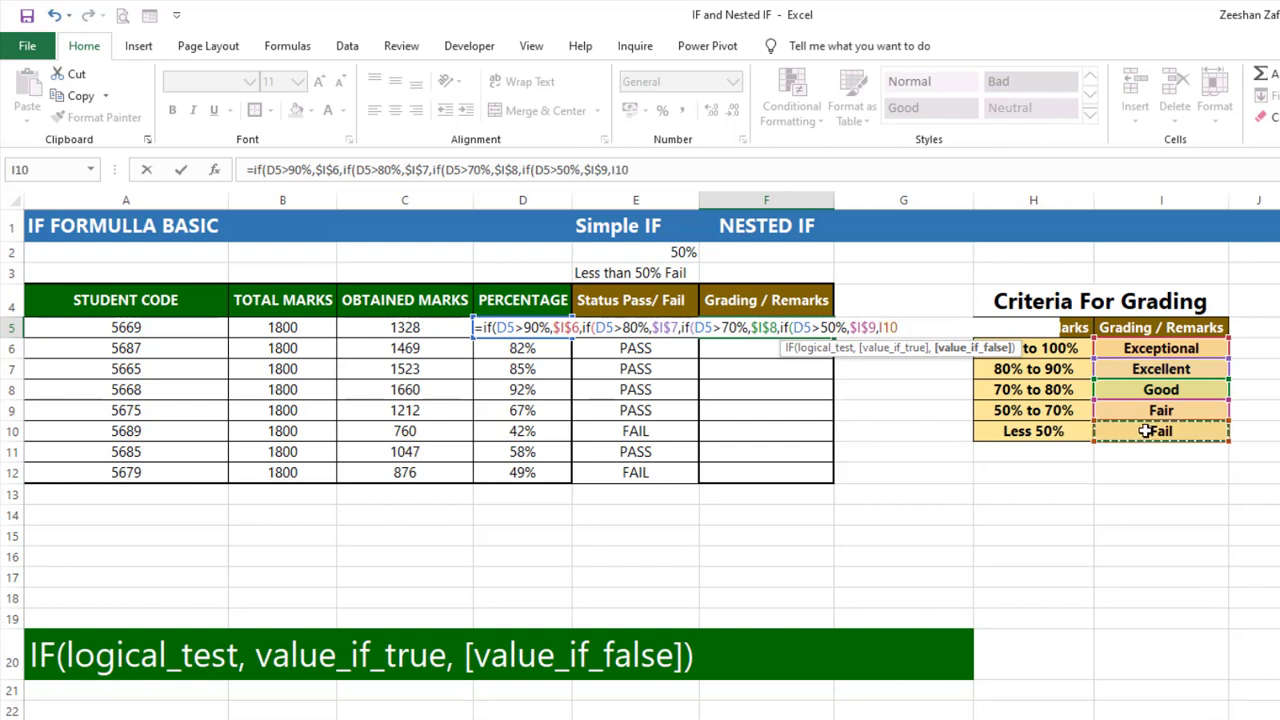
key(F4)
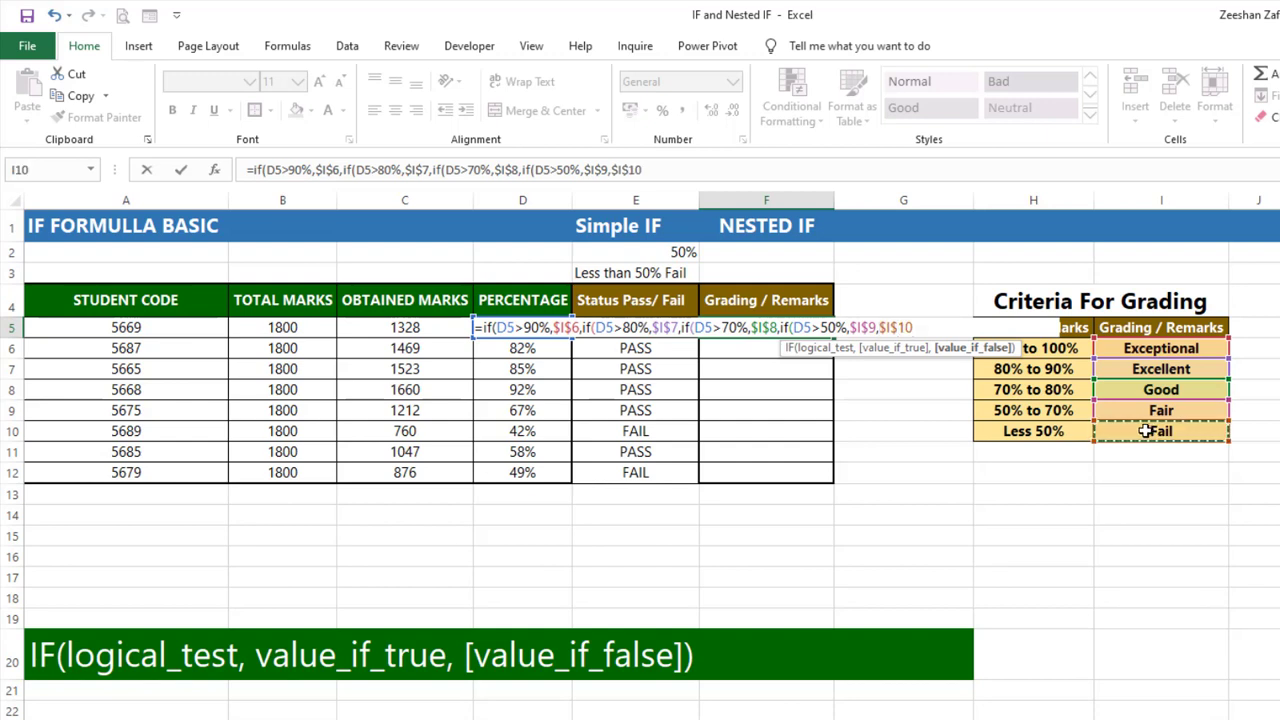
text())
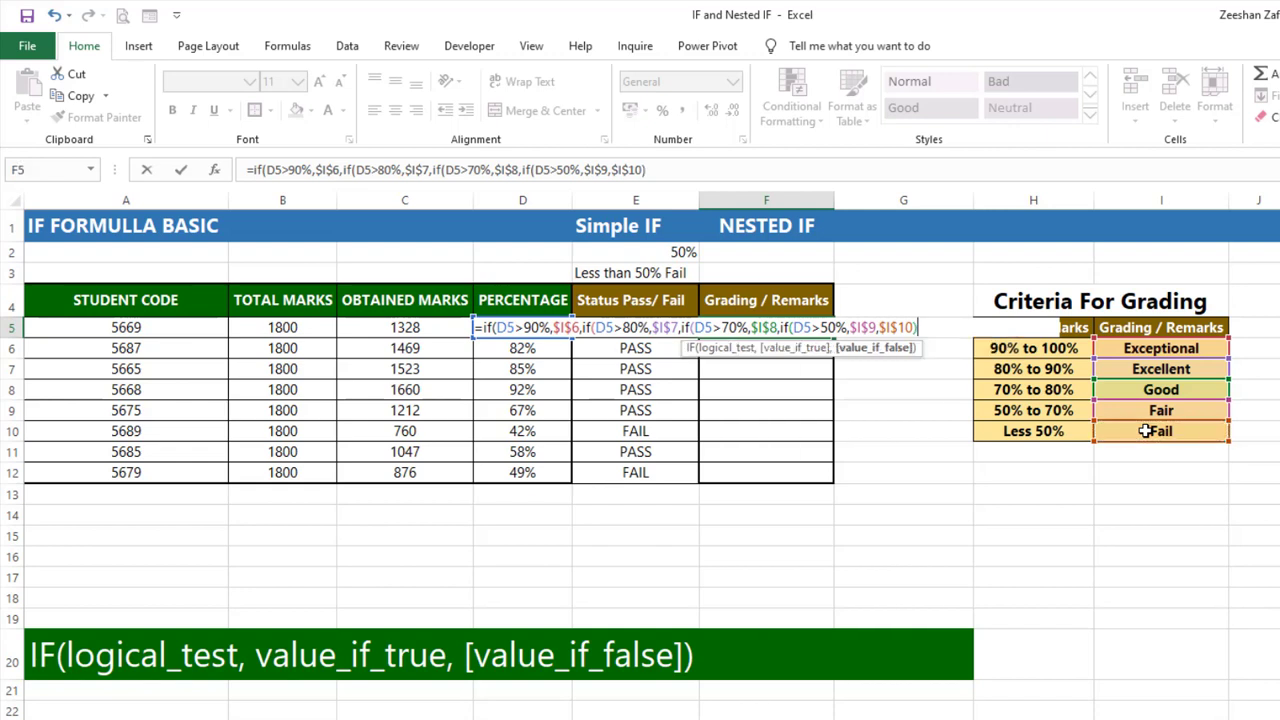
key(Return)
key(Up)
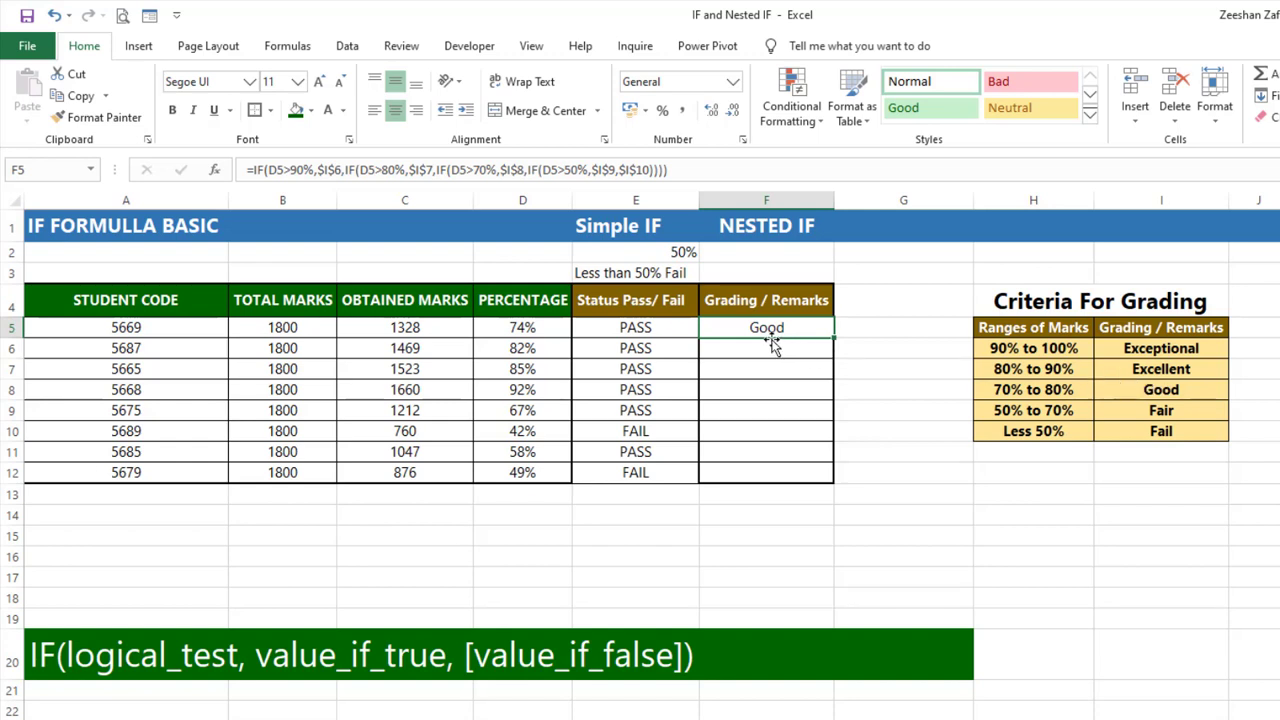
Copy the nested IF grading formula from F5 into F6:F12 for the remaining students
key(ctrl+c)
key(Down)
key(shift+Down)
key(shift+Down)
key(shift+Down)
key(shift+Down)
key(shift+Down)
key(shift+Down)
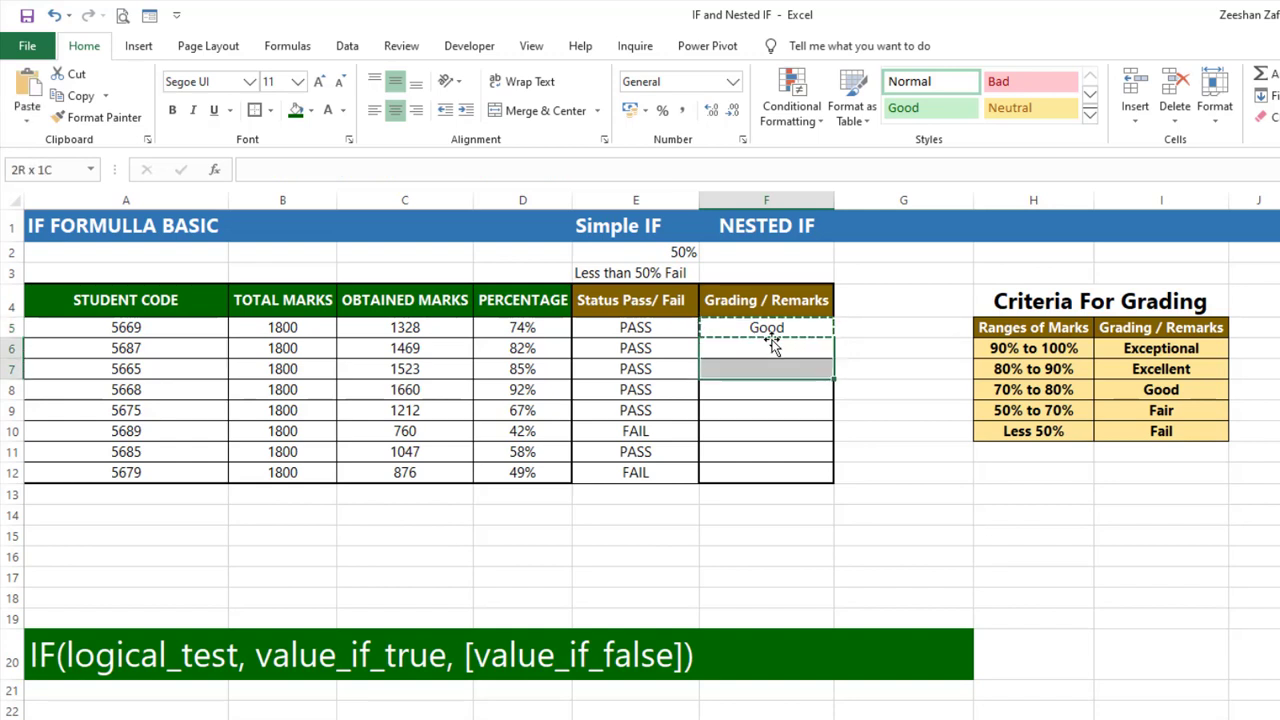
key(ctrl+v)
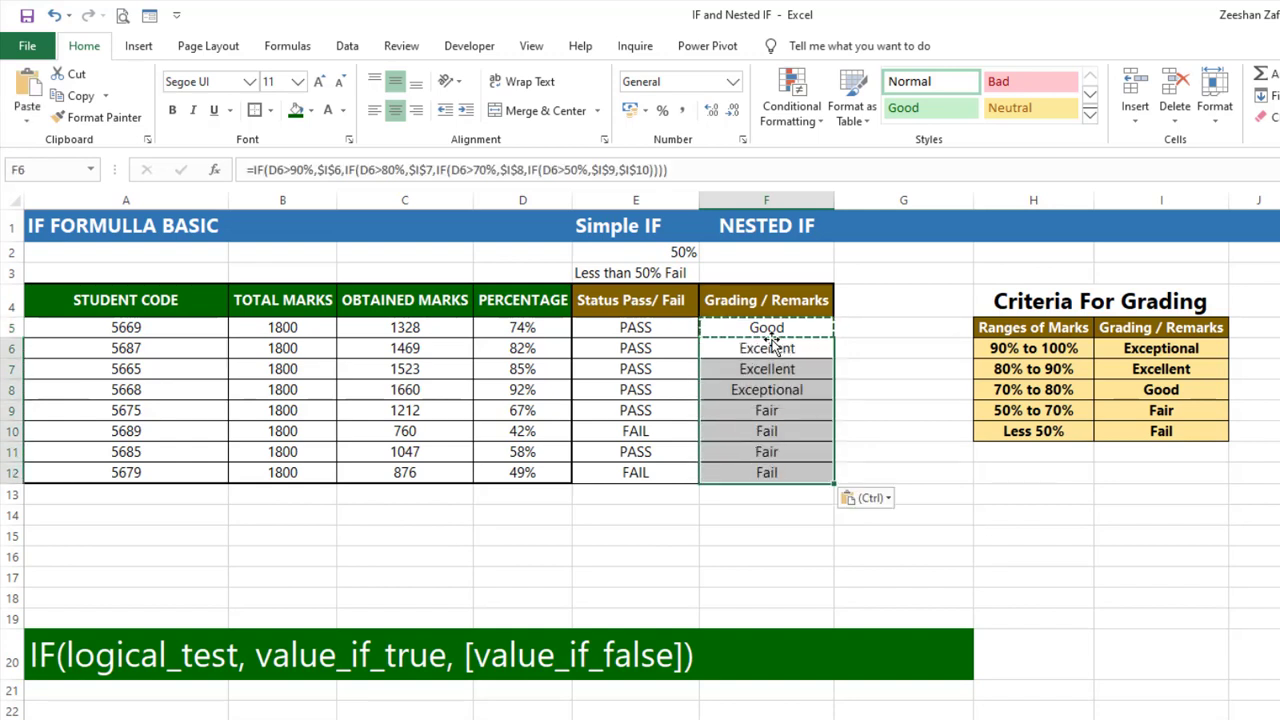
Examine the Grading / Remarks results and their formulas down column F against the Criteria For Grading table
key(Down)
key(Down)
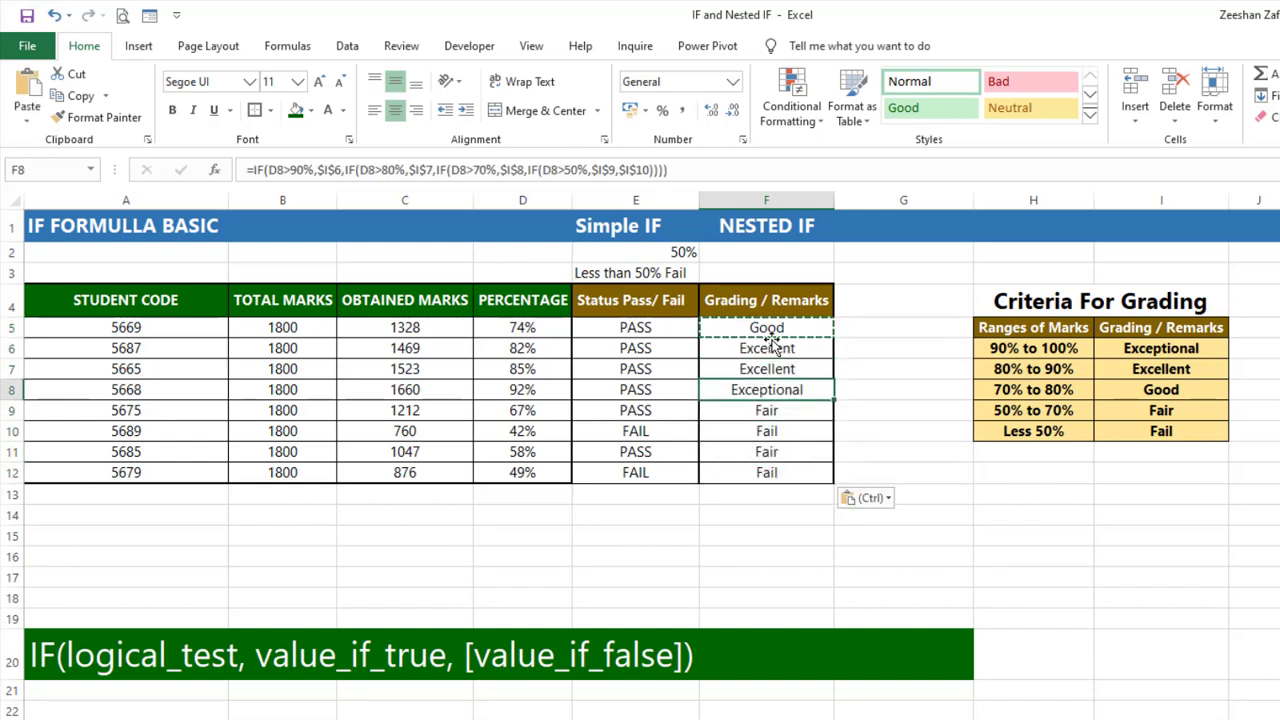
key(Escape)
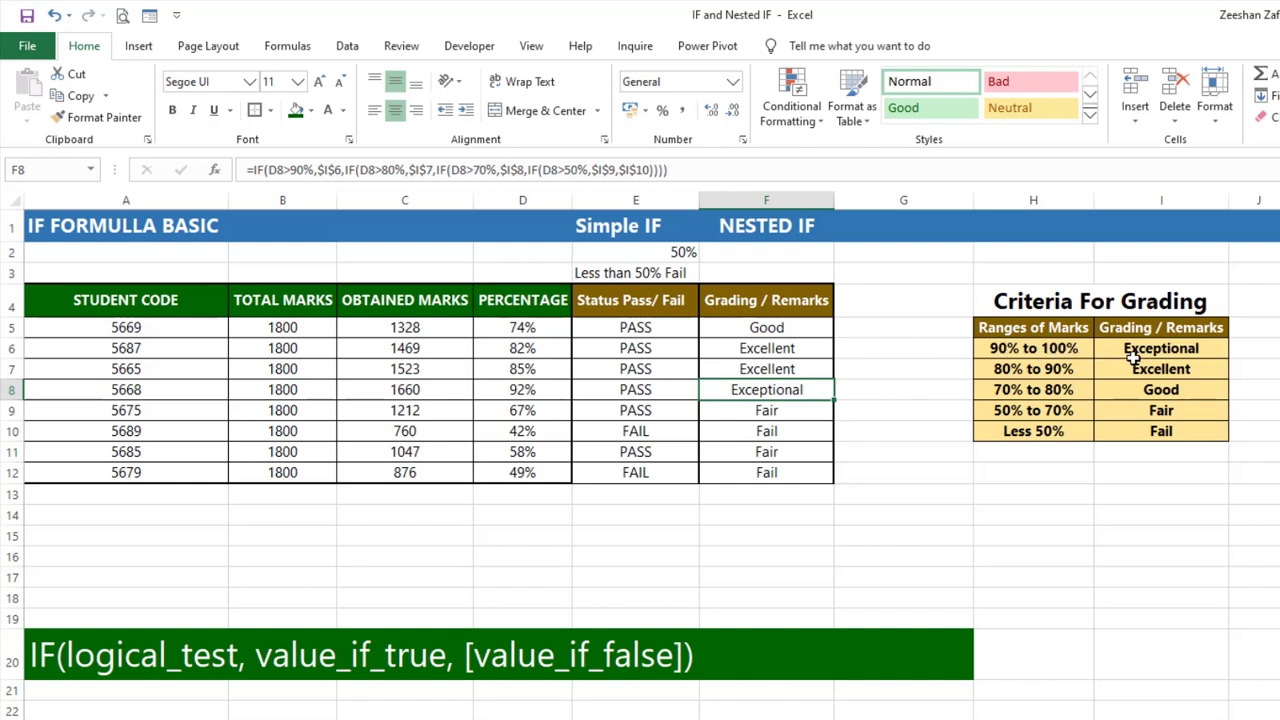
key(Down)
key(Down)
key(Down)
key(Down)
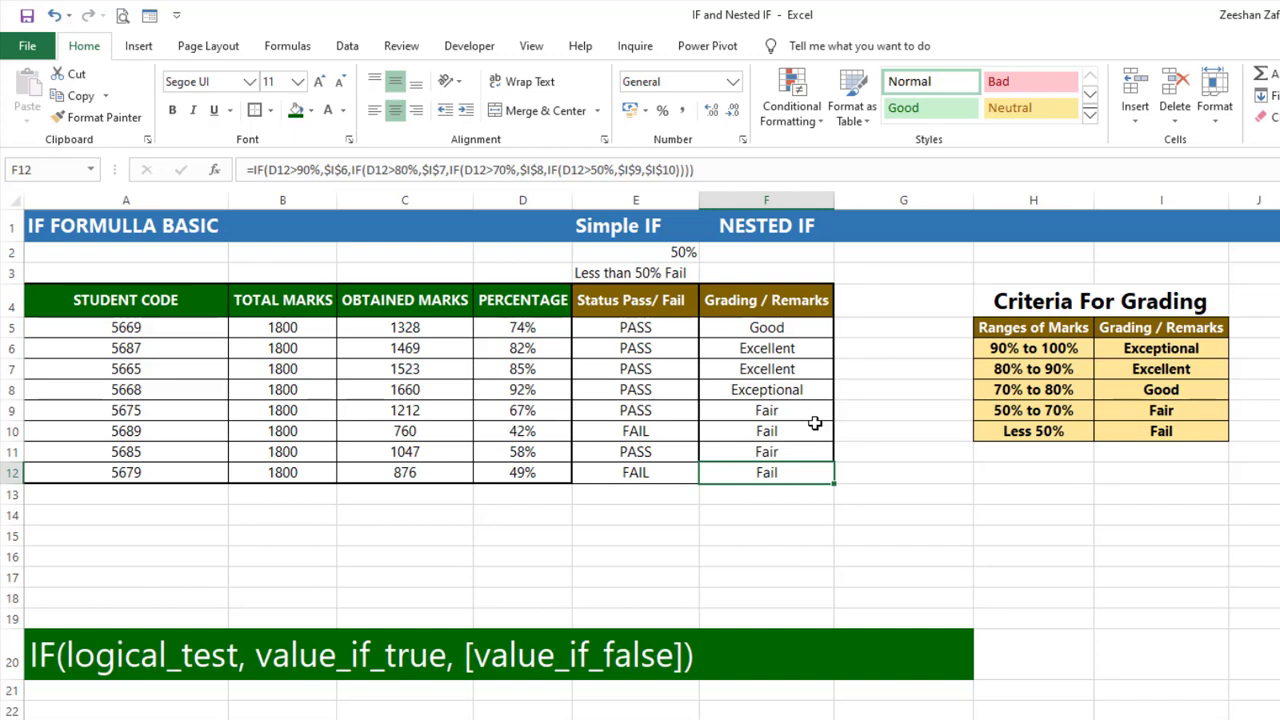
key(Up)
key(Up)
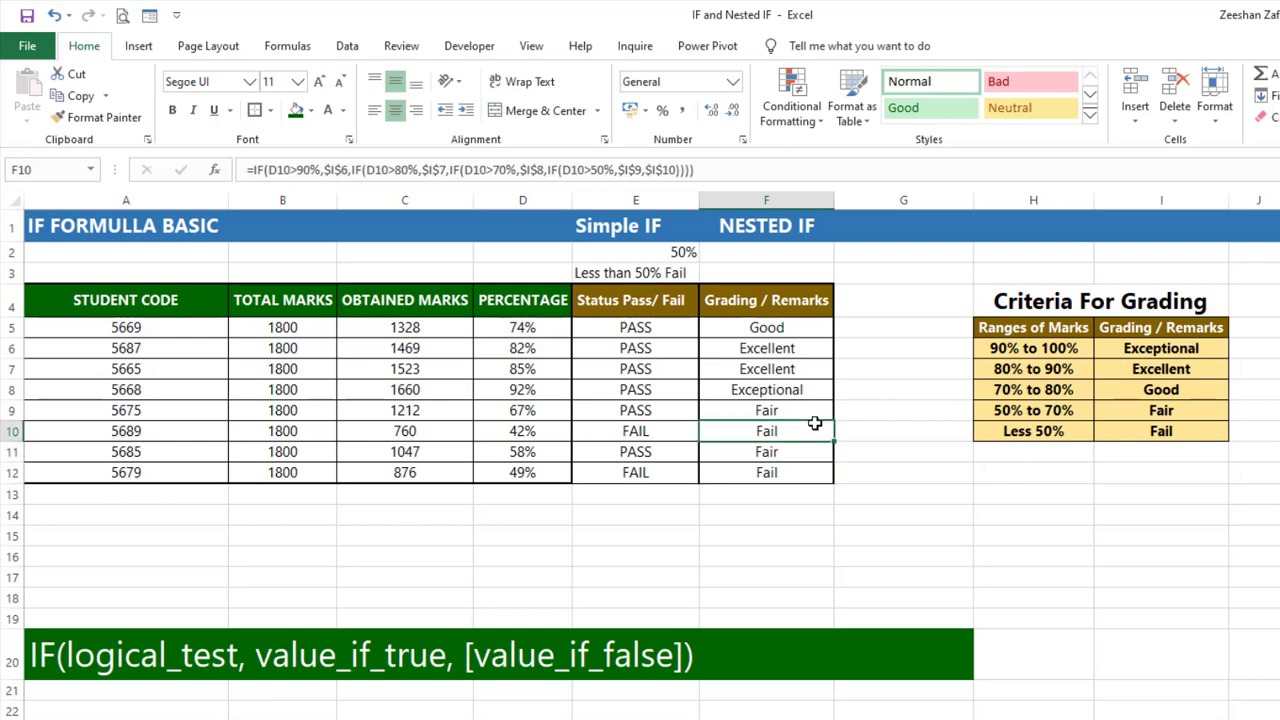